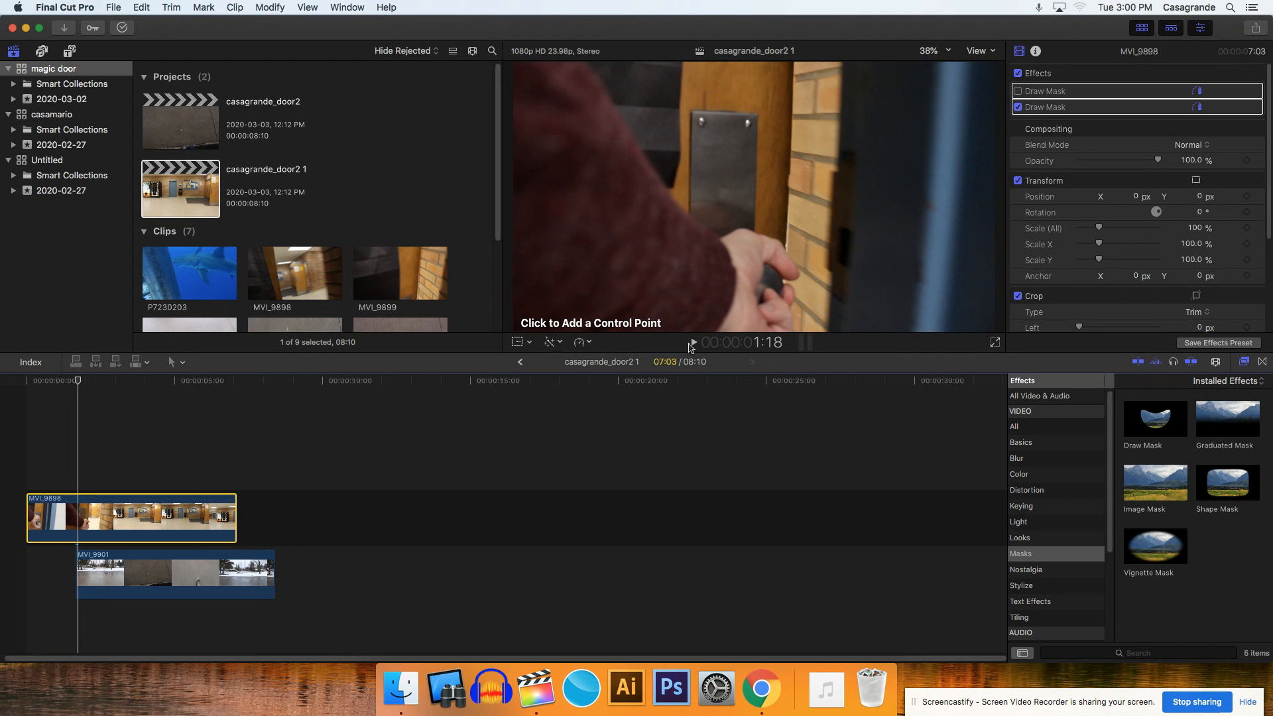
- Play back the door clip MVI_9898 and return the playhead to where MVI_9901 begins
left_click(694, 342)
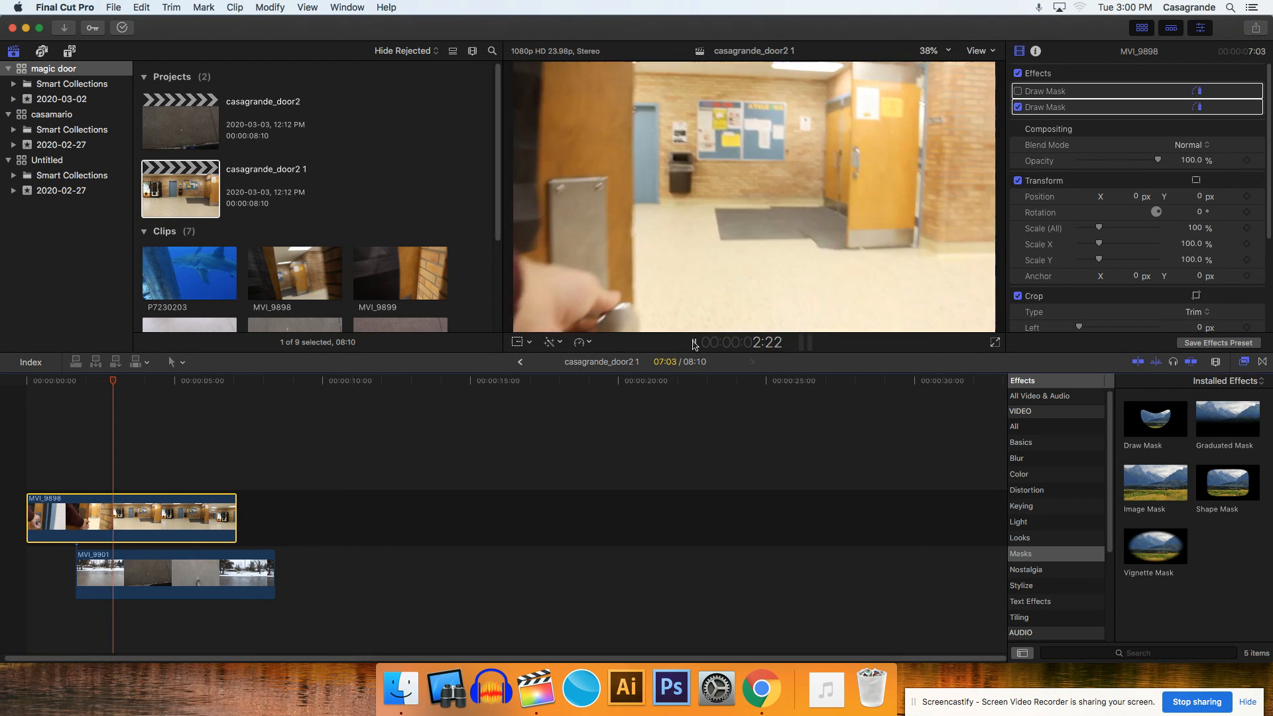
left_click(694, 343)
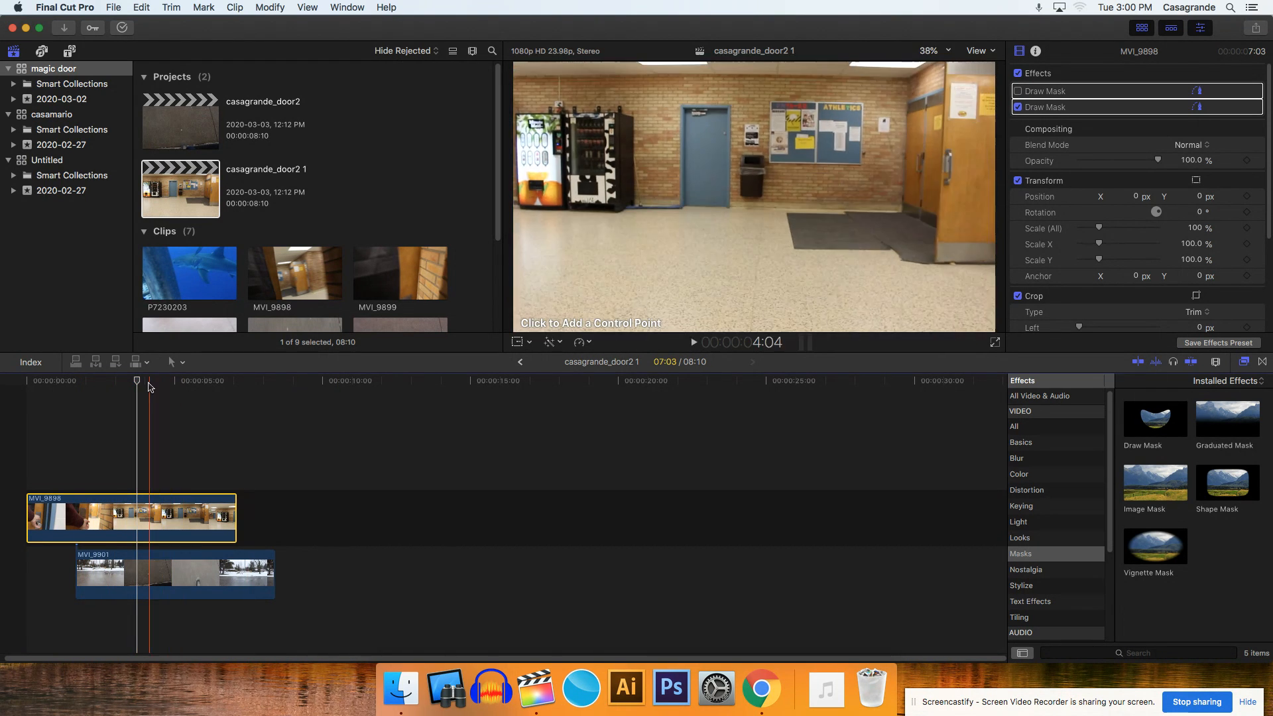
left_click_drag(133, 383, 75, 383)
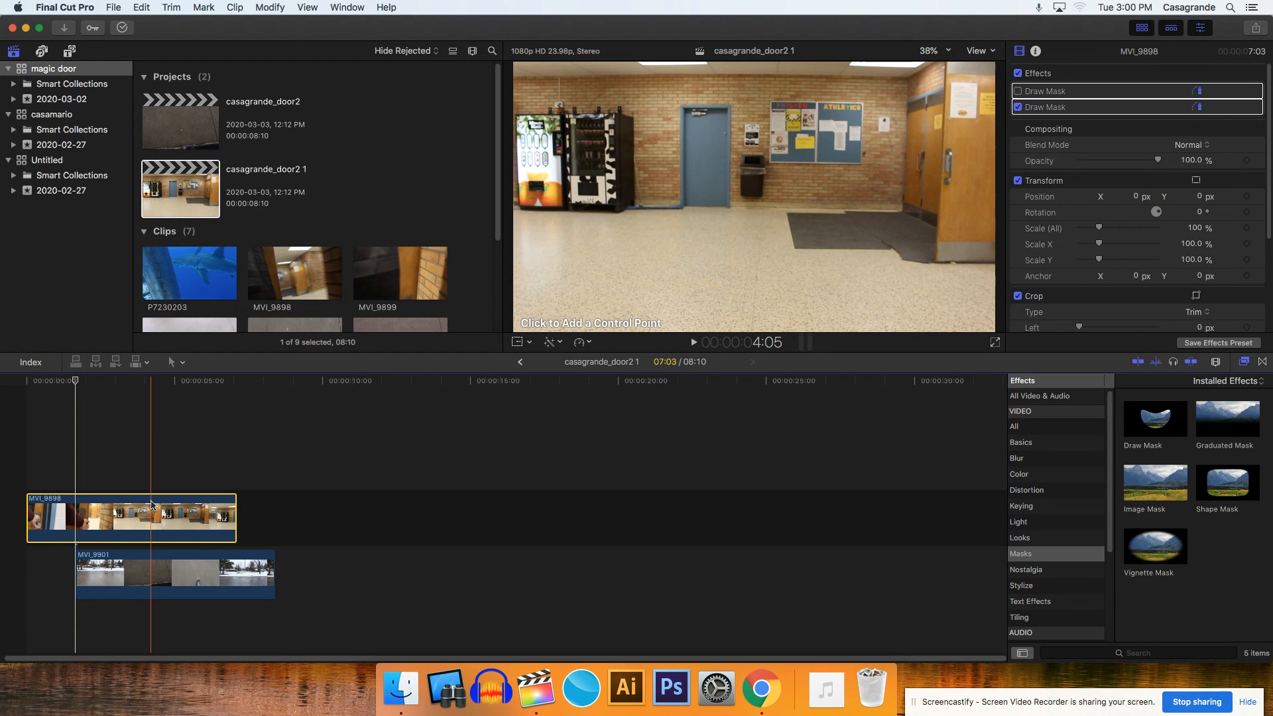
- Preview the outdoor clip MVI_9901 with MVI_9898 temporarily disabled, return the playhead to its start, and re-enable MVI_9898
key("v")
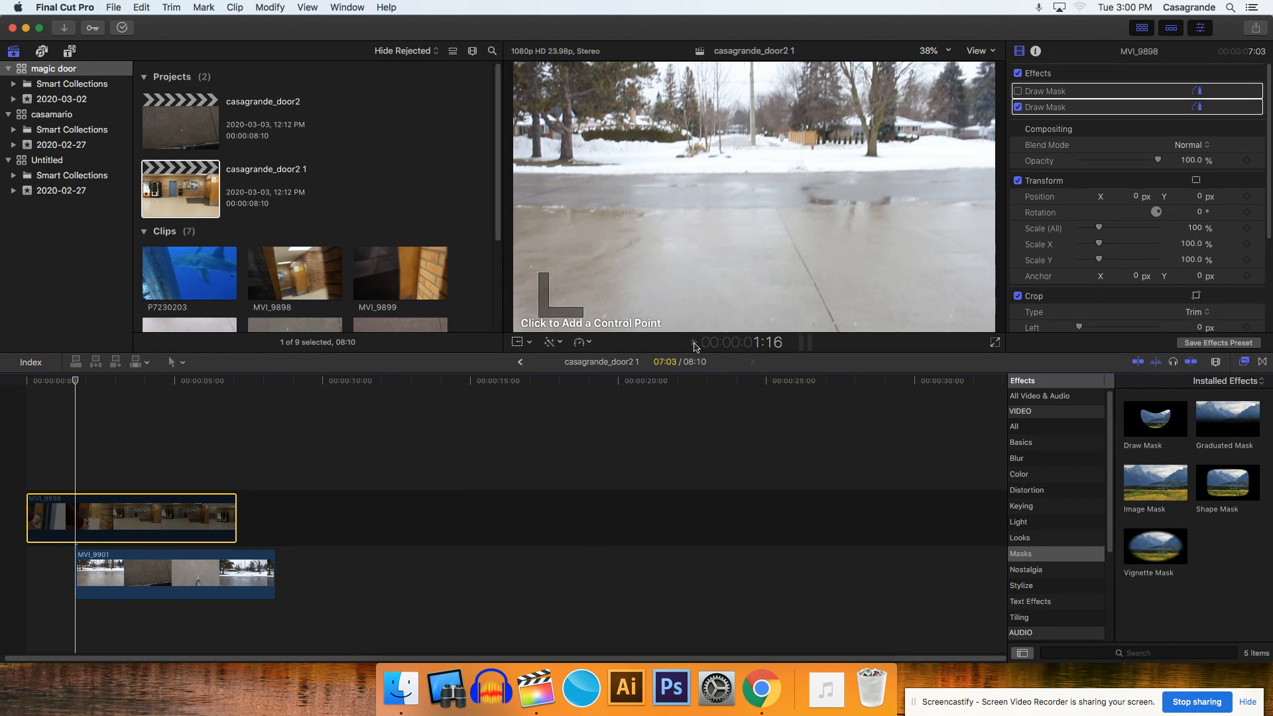
left_click(694, 344)
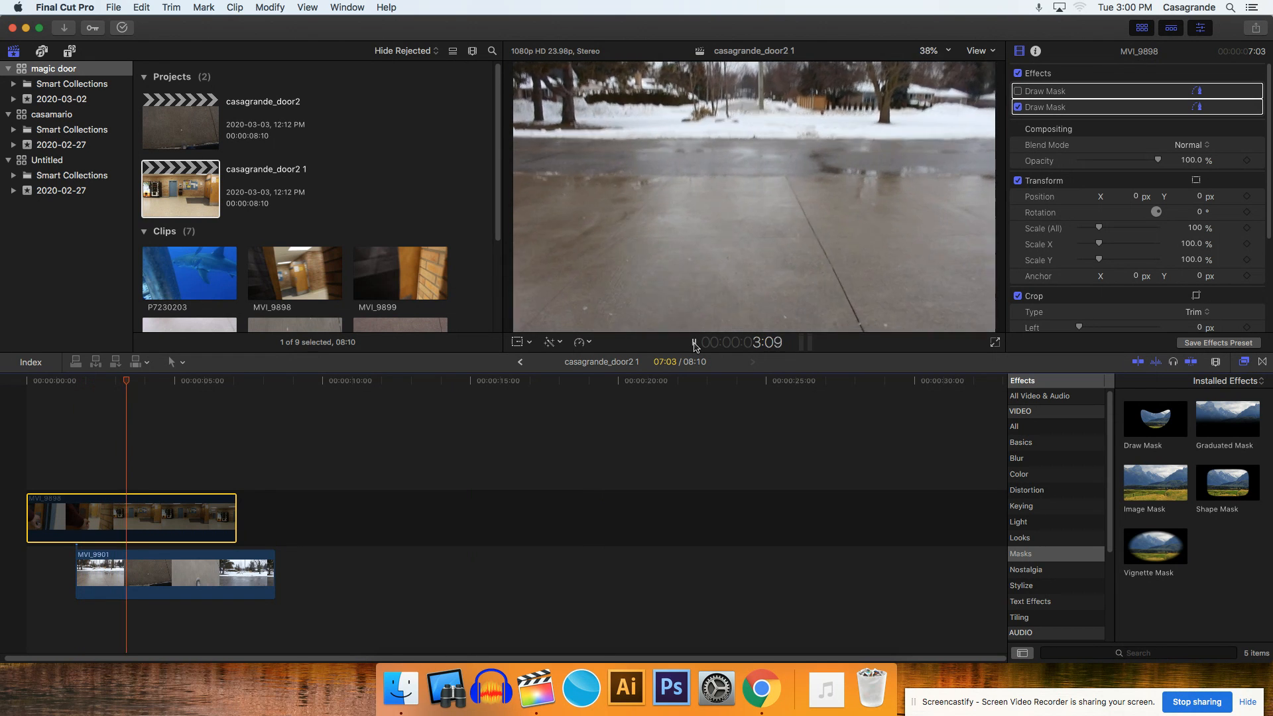
left_click(694, 343)
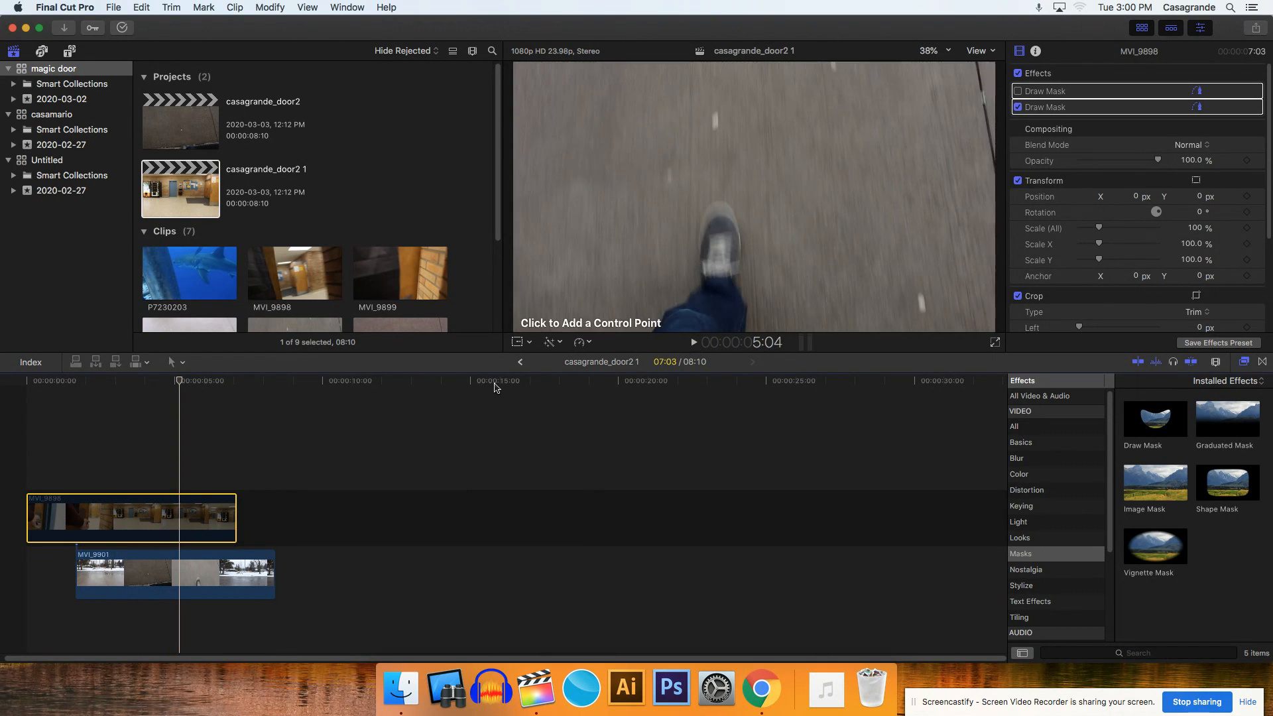
left_click_drag(179, 381, 83, 396)
key("v")
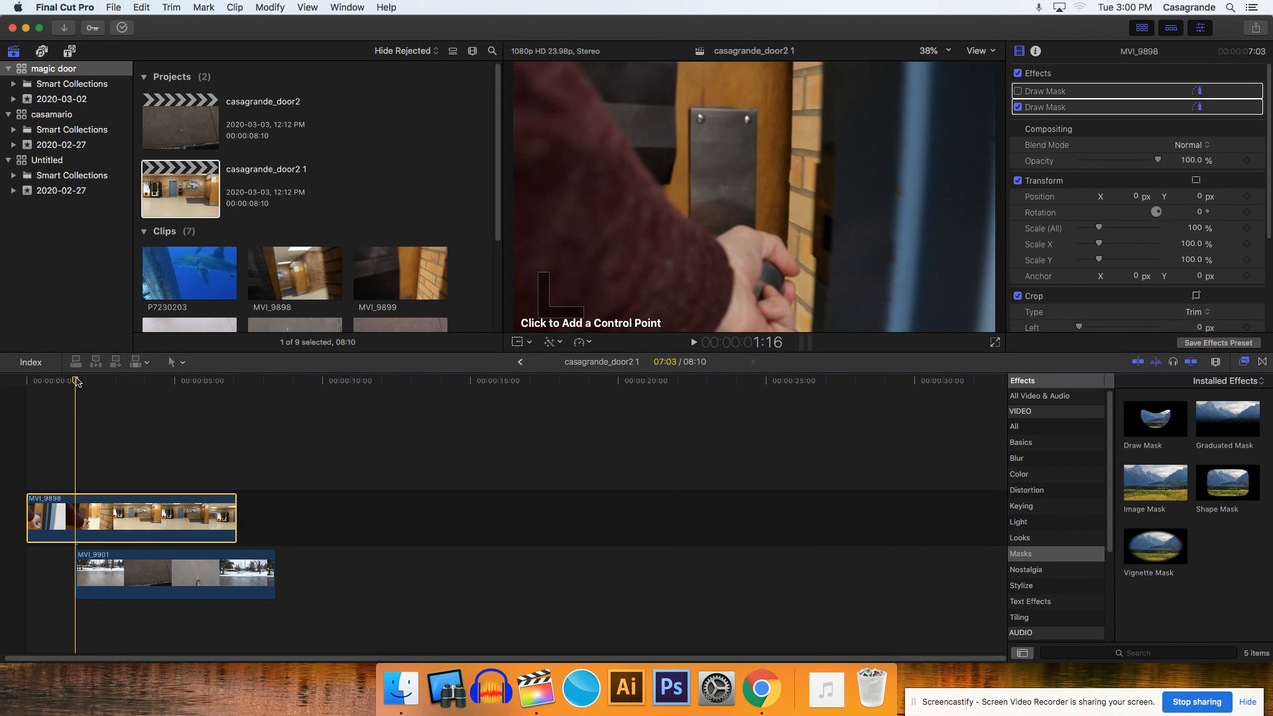
- Position the playhead frame by frame at 1:17, at the start of MVI_9901
key("Right")
key("Right")
key("Right")
key("Right")
key("Right")
key("Right")
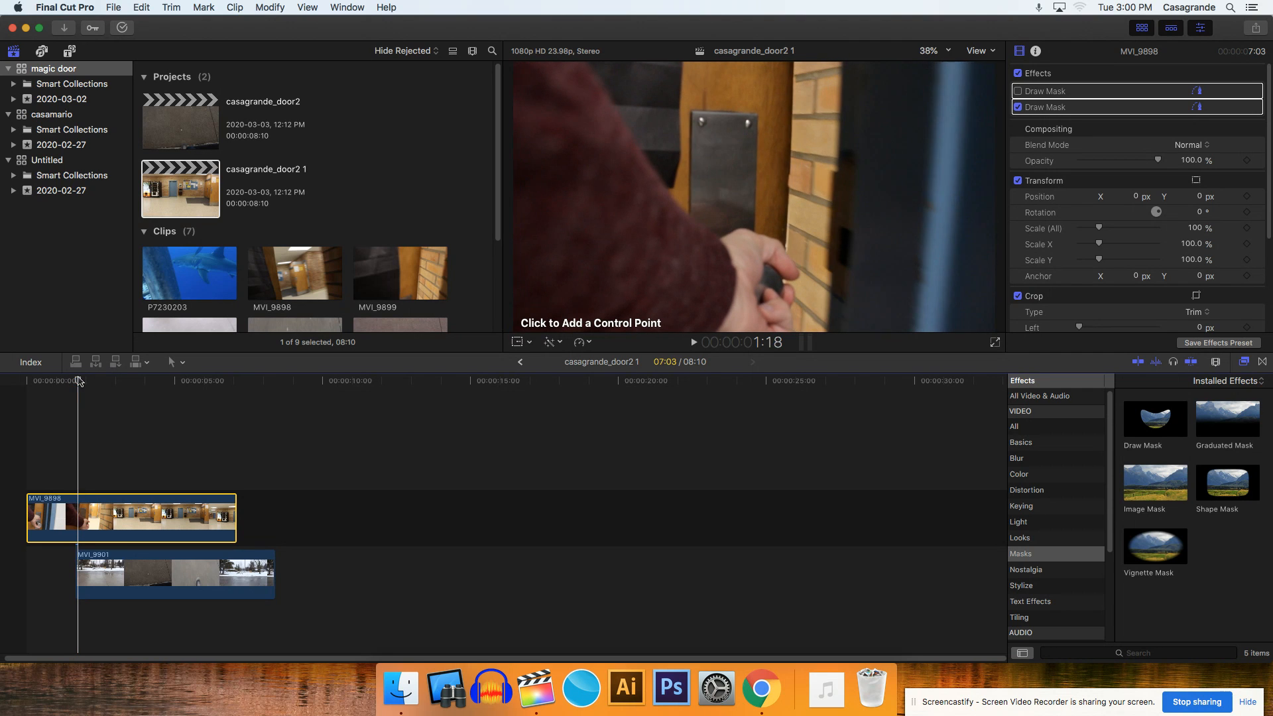
key("Left")
key("Left")
key("Left")
key("Left")
key("Left")
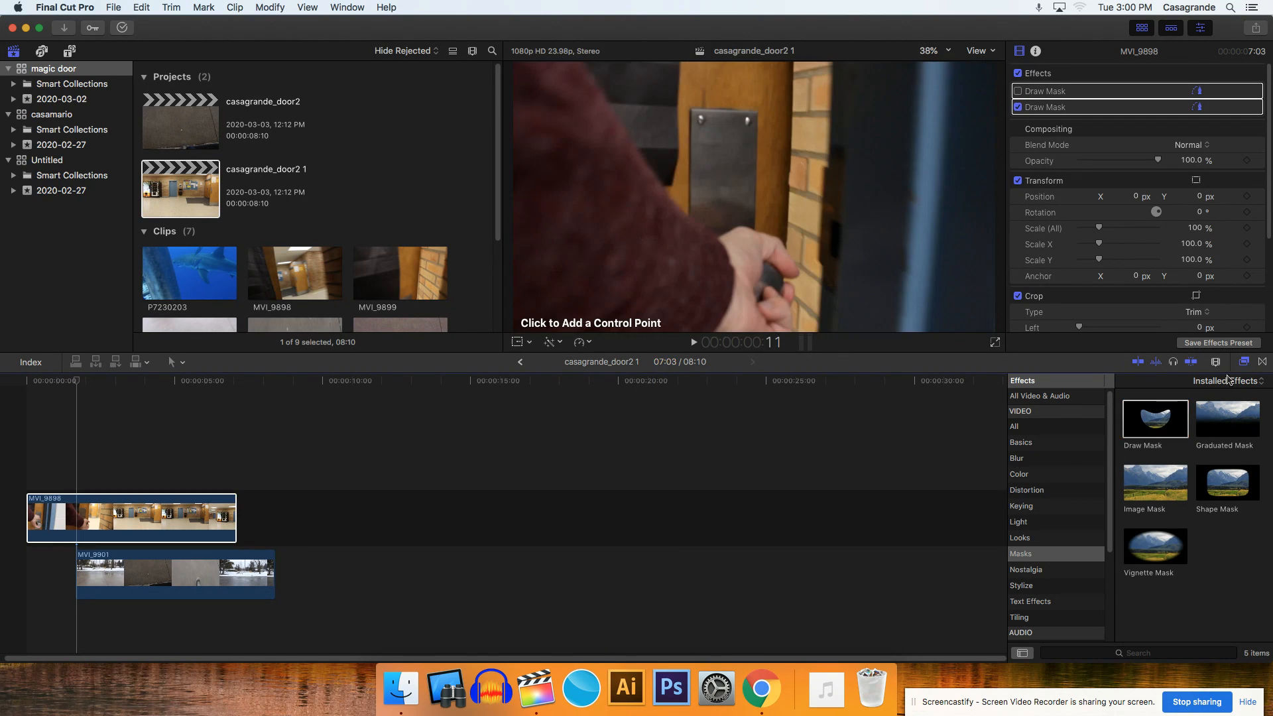
- Apply the Draw Mask effect from the Masks category to the MVI_9898 clip
left_click(1244, 363)
left_click(1244, 363)
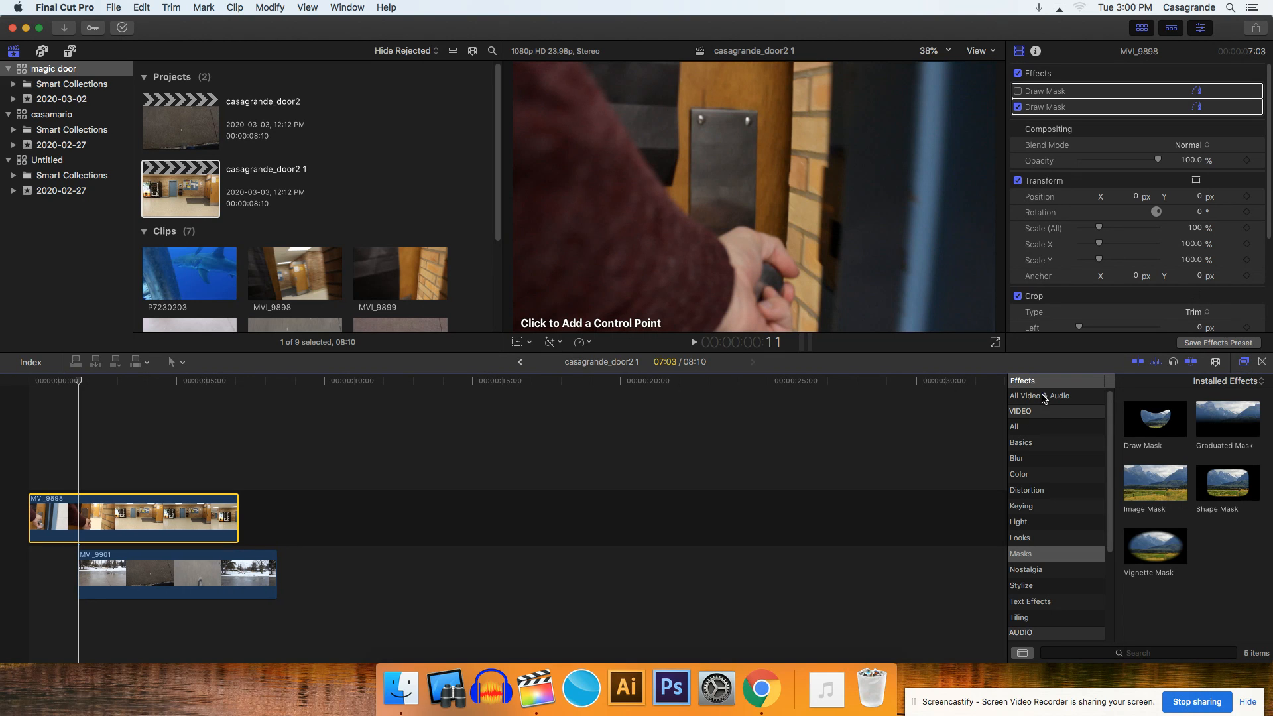
left_click(1030, 559)
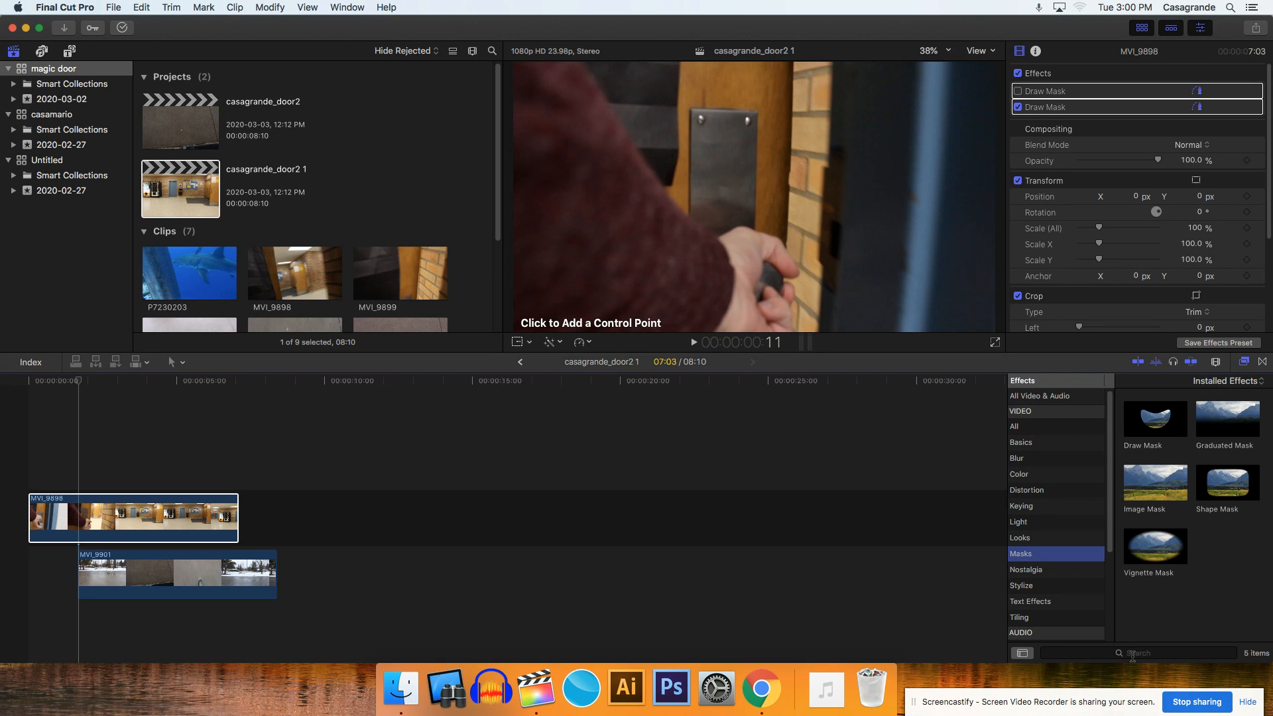
mouse_move(1161, 420)
left_mouse_down()
mouse_move(1053, 403)
mouse_move(544, 422)
mouse_move(224, 522)
left_mouse_up()
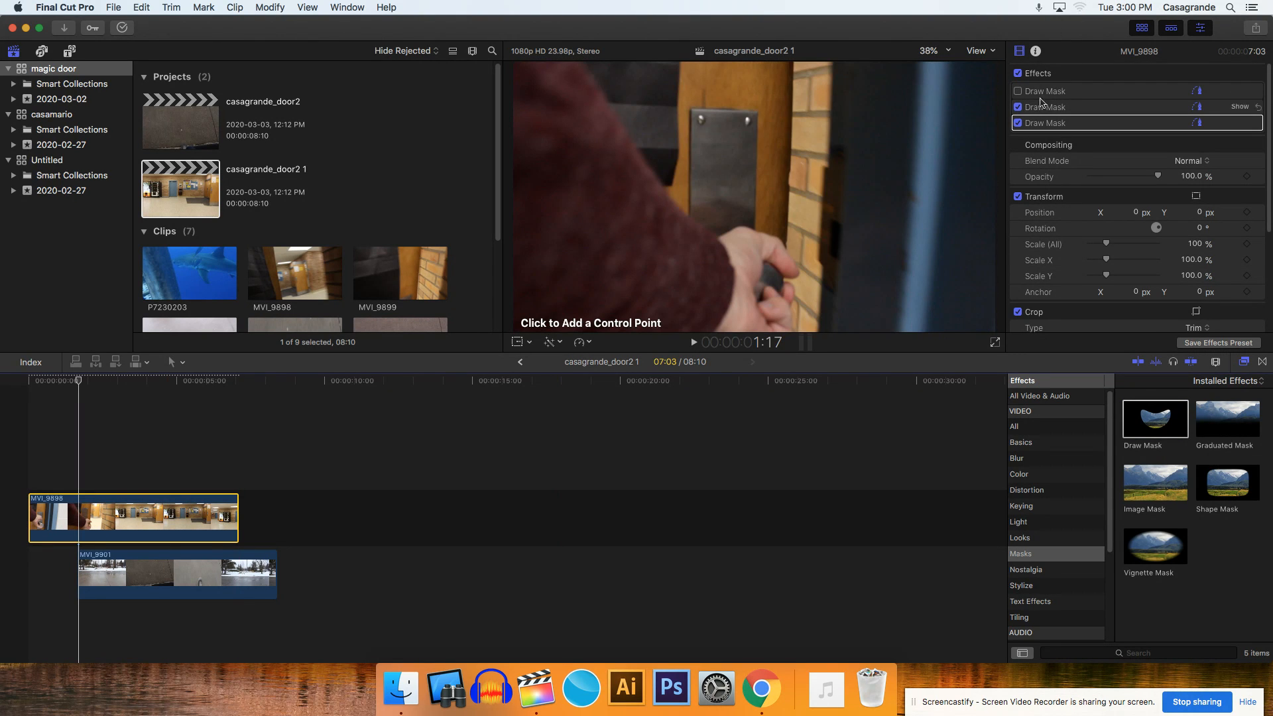
- Leave only the newest Draw Mask enabled on MVI_9898 and set the viewer zoom to 25%
left_click(1019, 124)
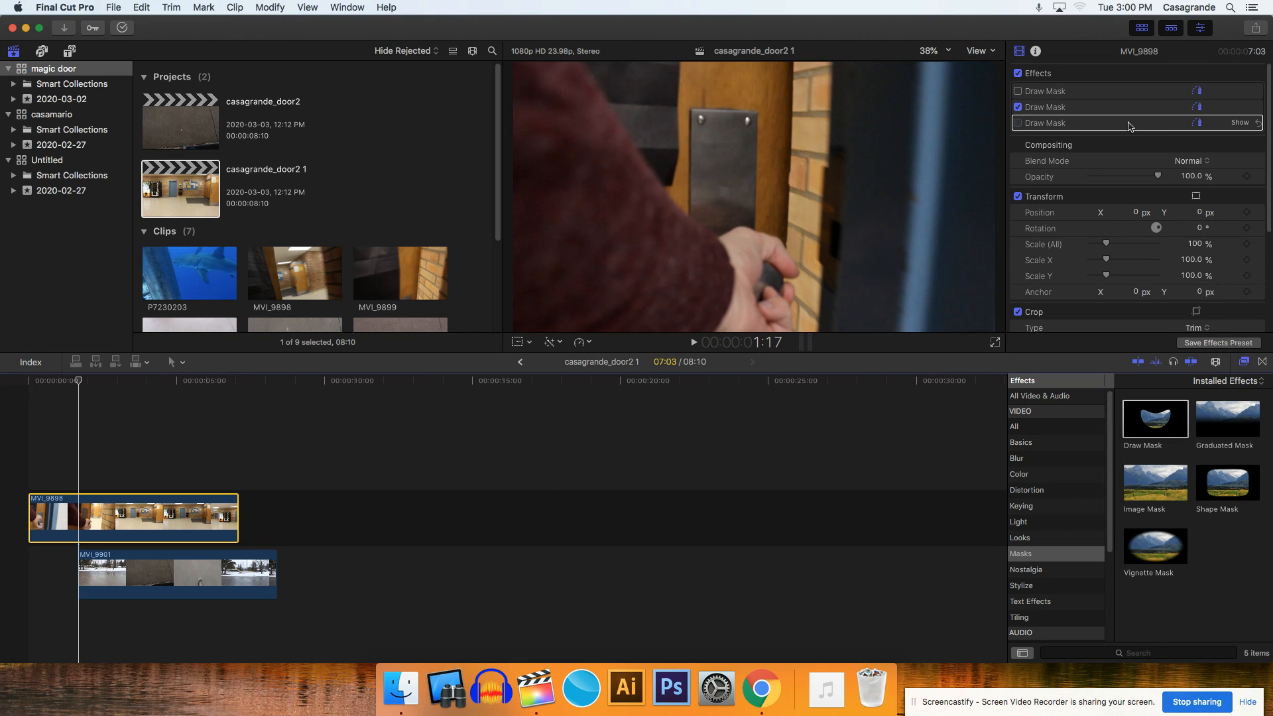
left_click(1018, 107)
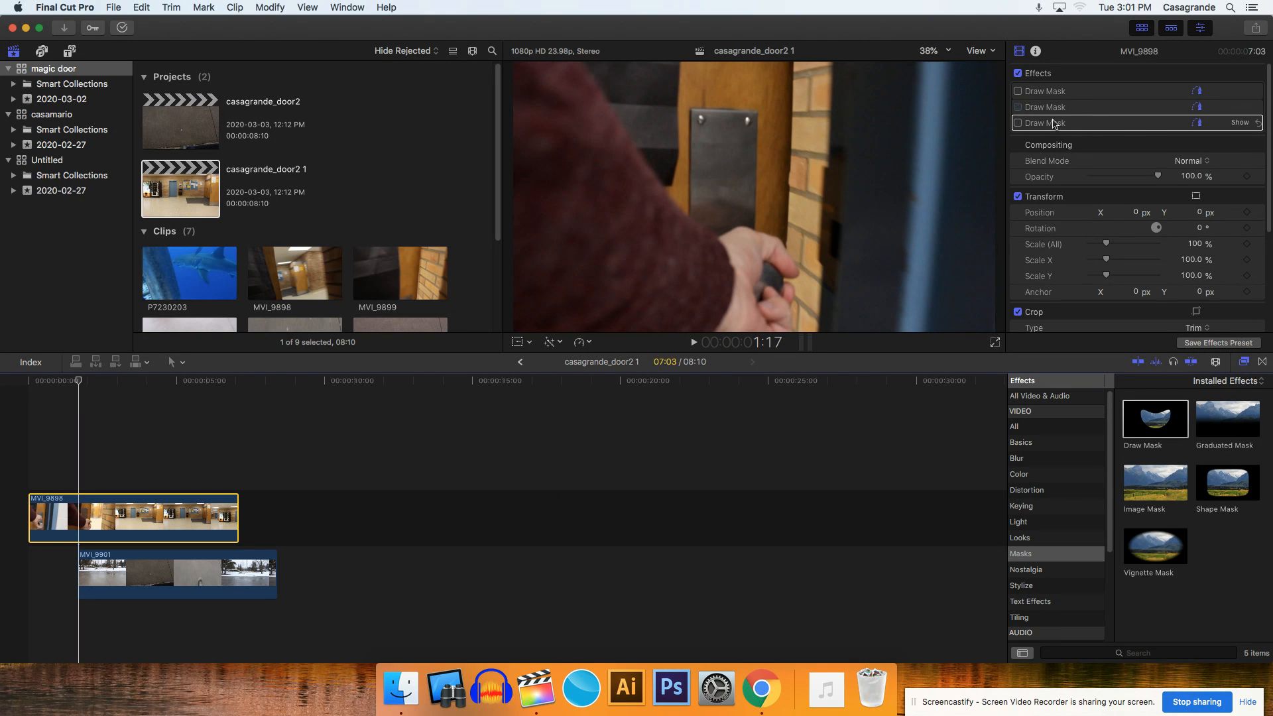
left_click(1018, 124)
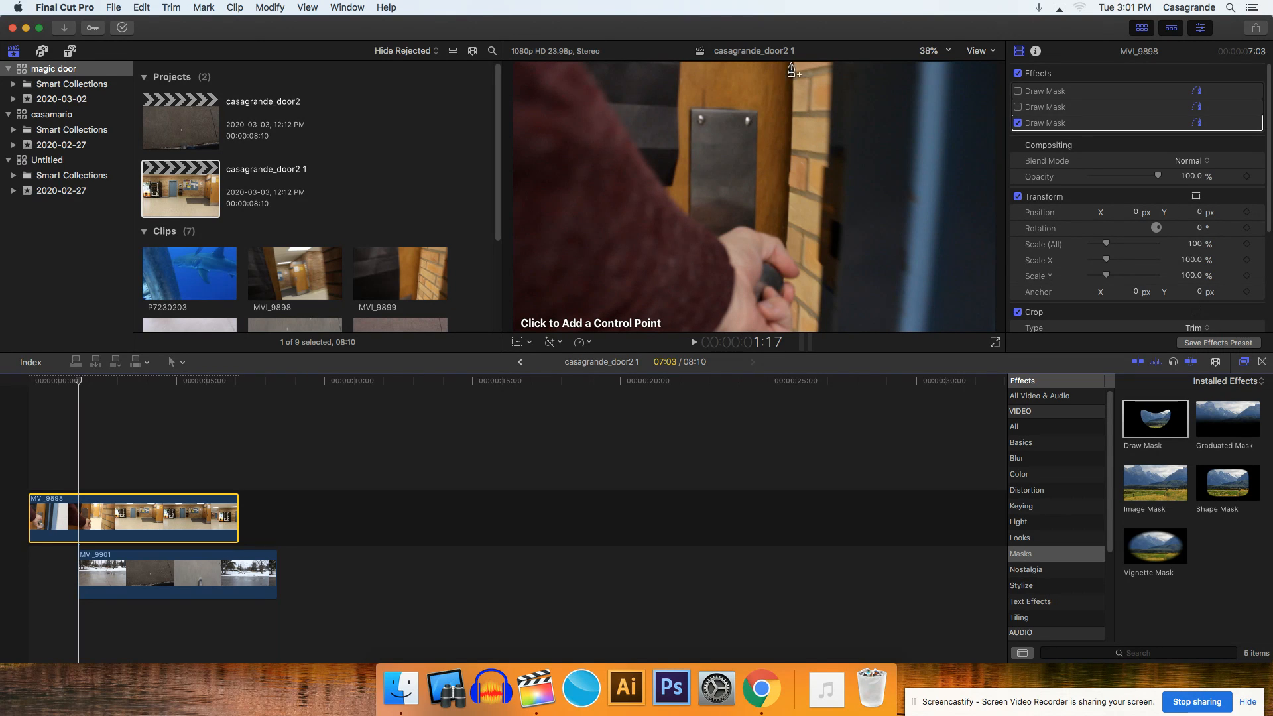
left_click(946, 51)
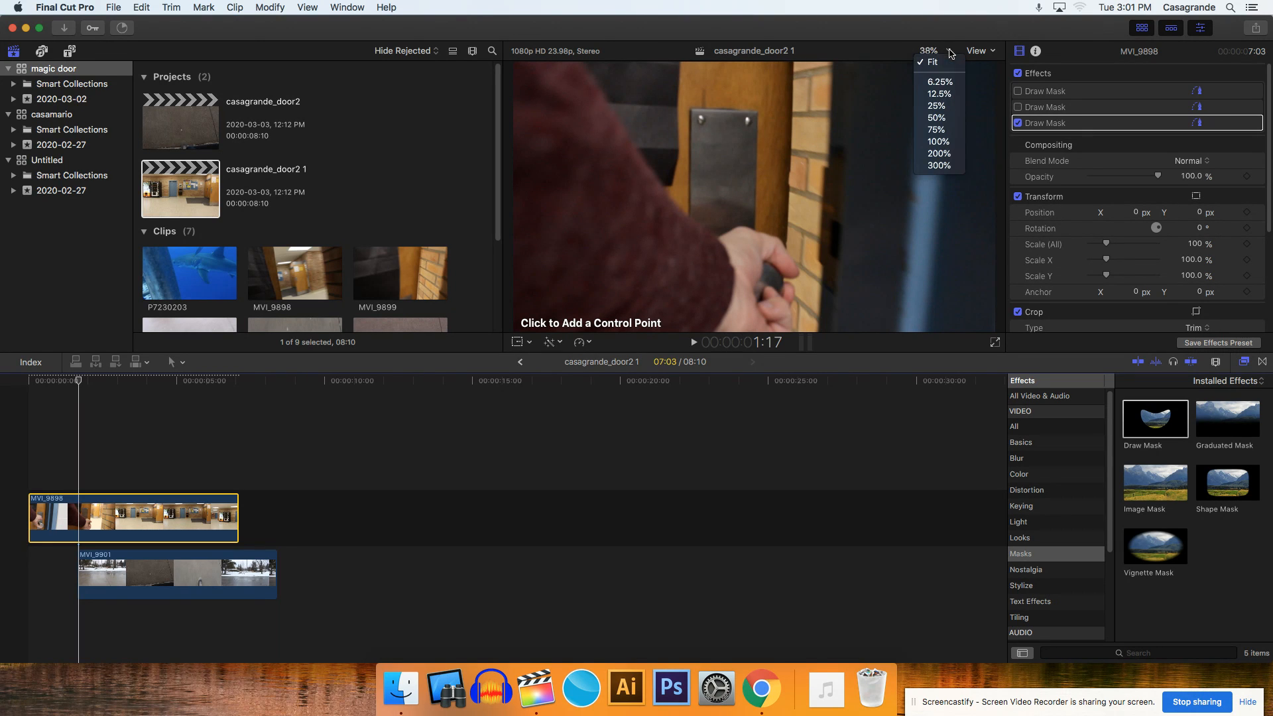
left_click(944, 96)
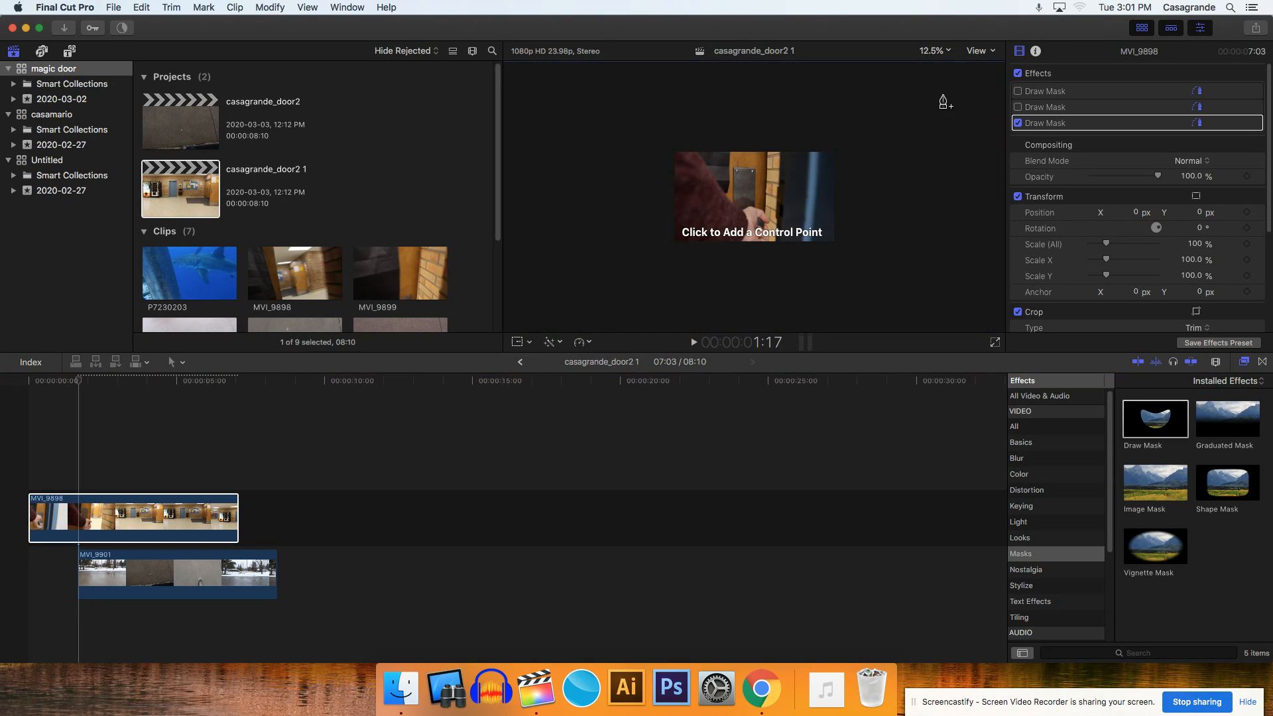
left_click(946, 56)
left_click(936, 106)
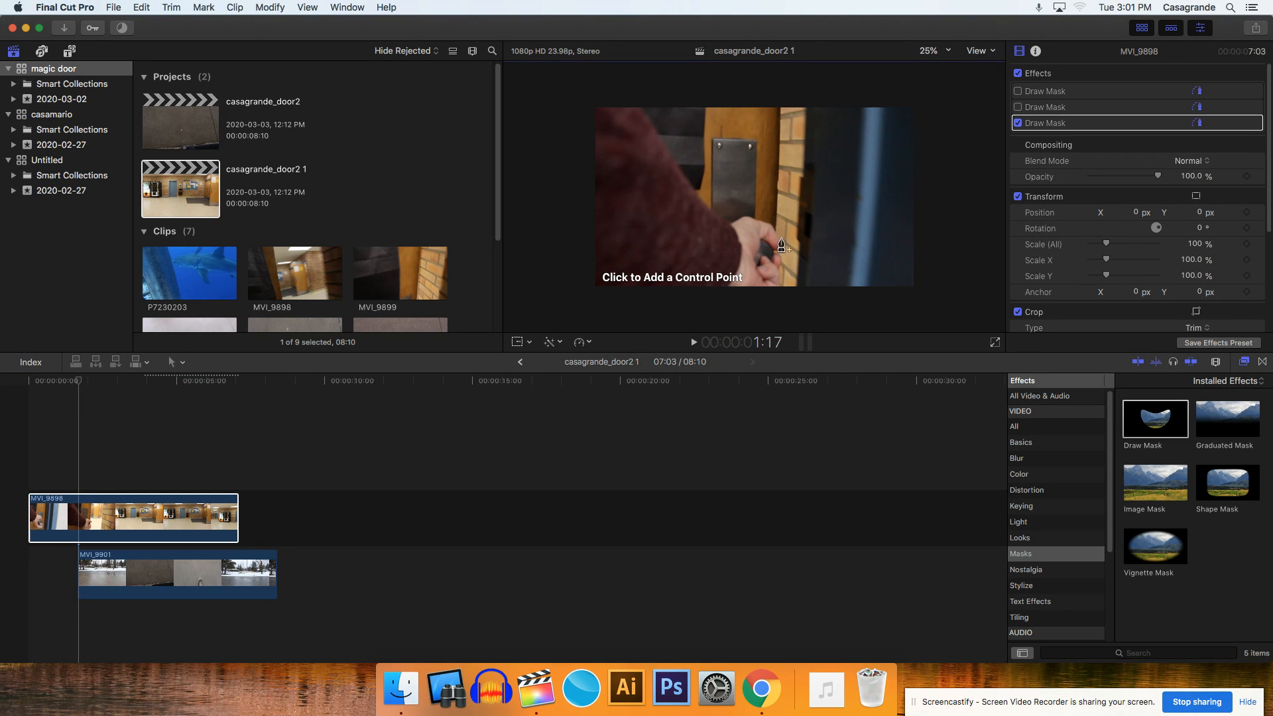
- At 1:18, draw a closed mask around the brick strip beside the door, extending past the frame and following the fingers
key("space")
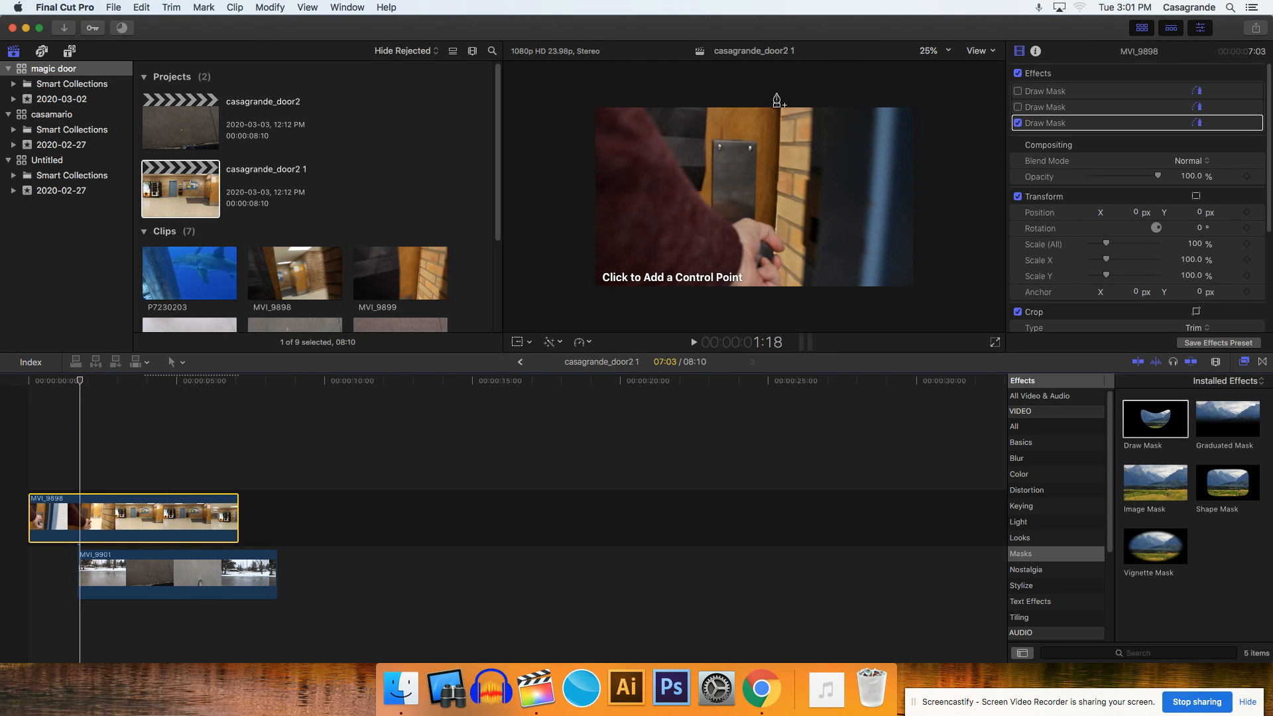
left_click(776, 94)
left_click(818, 93)
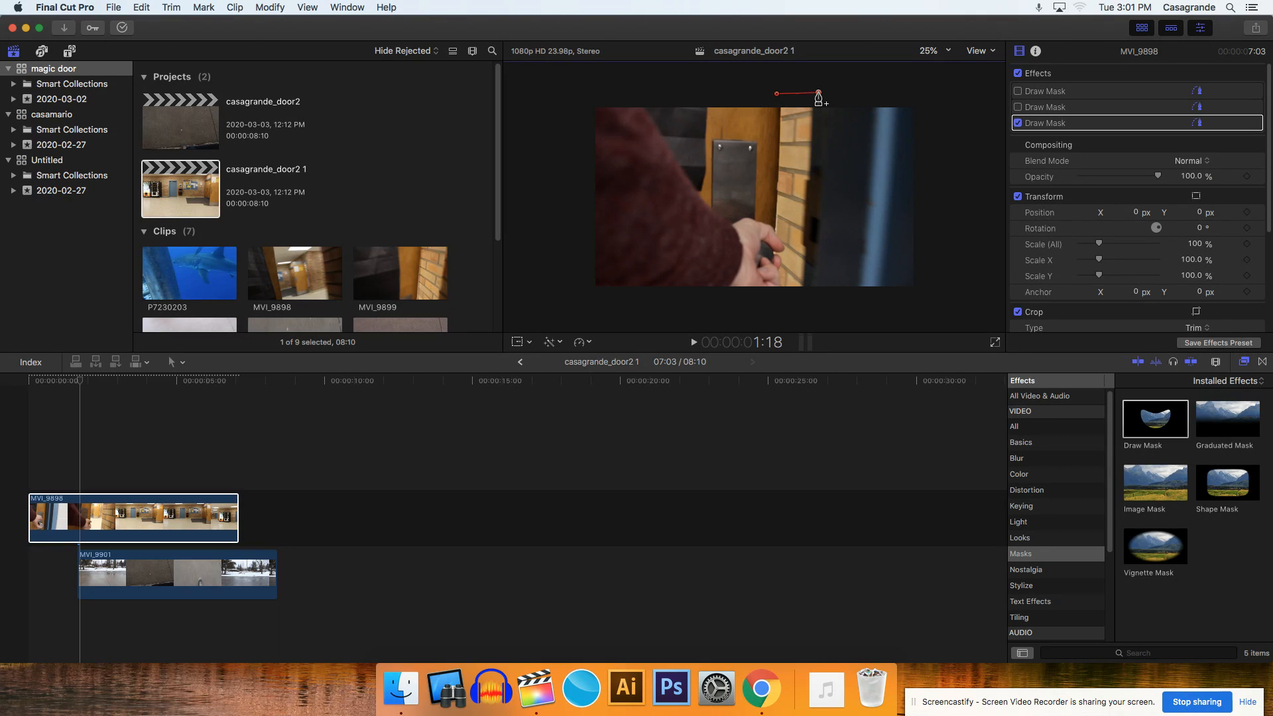
left_click(807, 298)
left_click(782, 297)
left_click(781, 286)
left_click(782, 274)
left_click(783, 264)
left_click(782, 254)
left_click(787, 247)
left_click(780, 236)
left_click(776, 227)
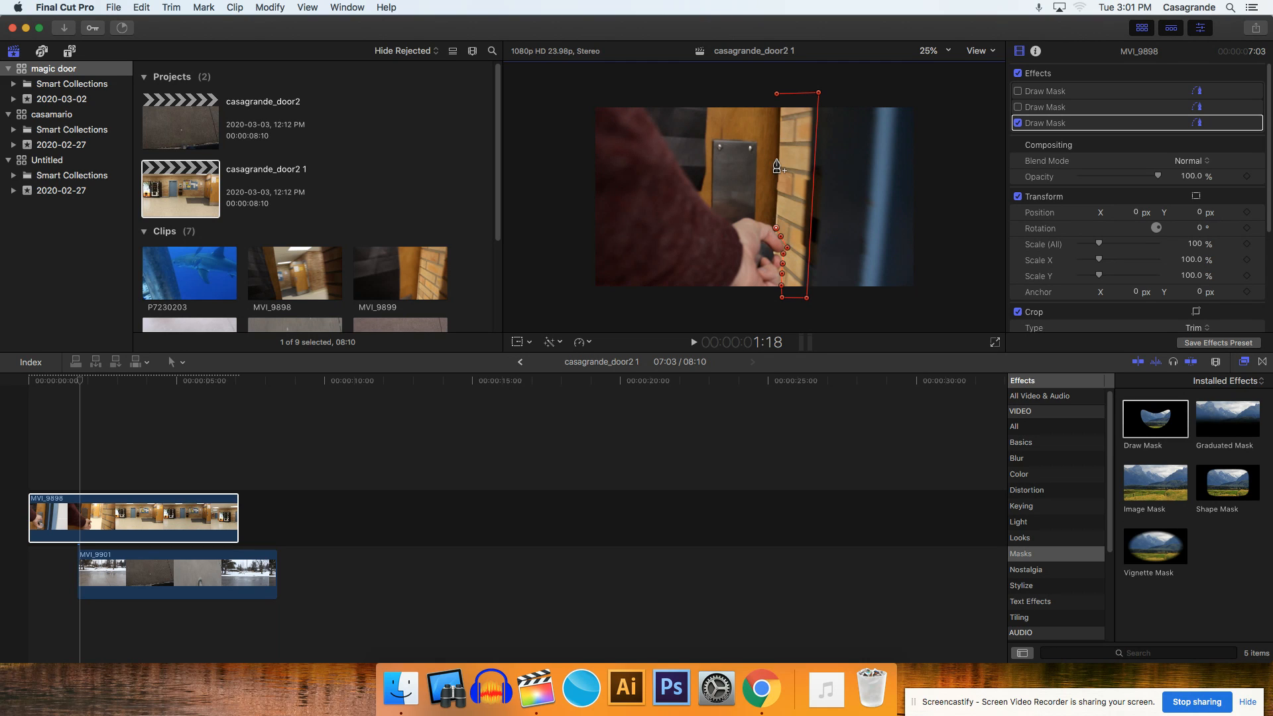
left_click(776, 93)
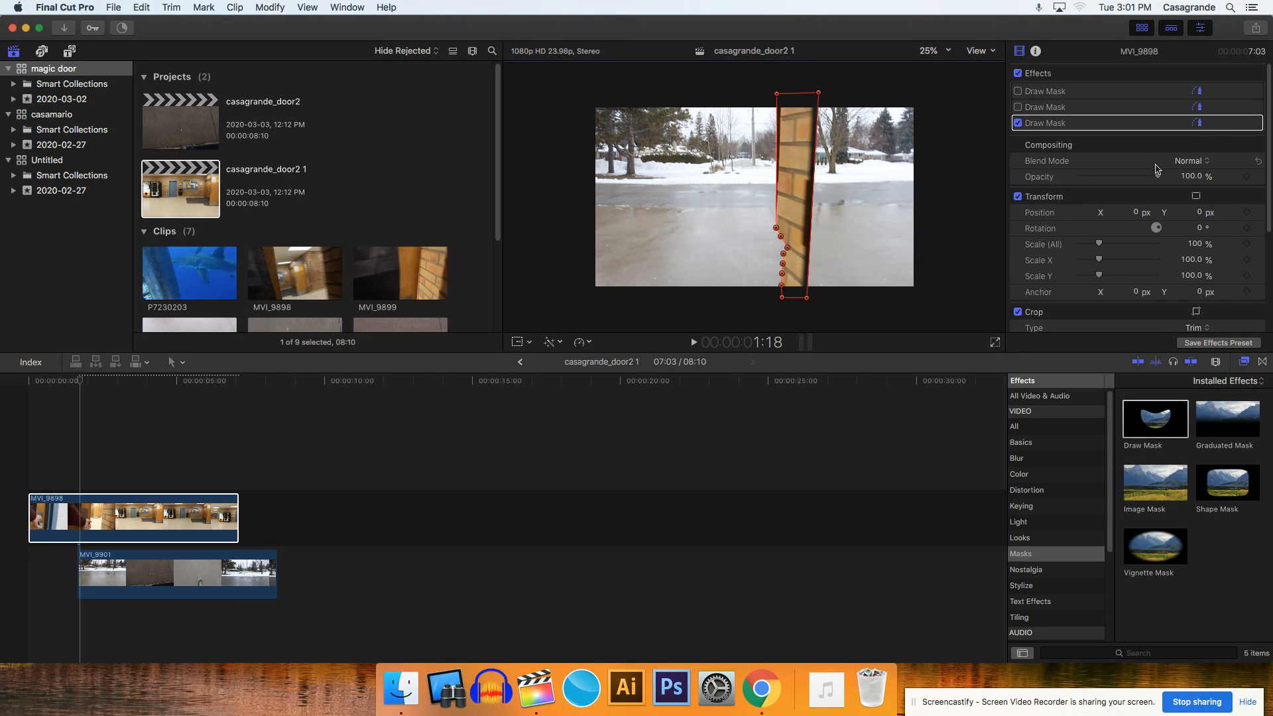
- Set the mask's View to Original and add keyframes at 1:18 for Fill Opacity, Position, Rotation, Scale and Control Points
left_click(1241, 124)
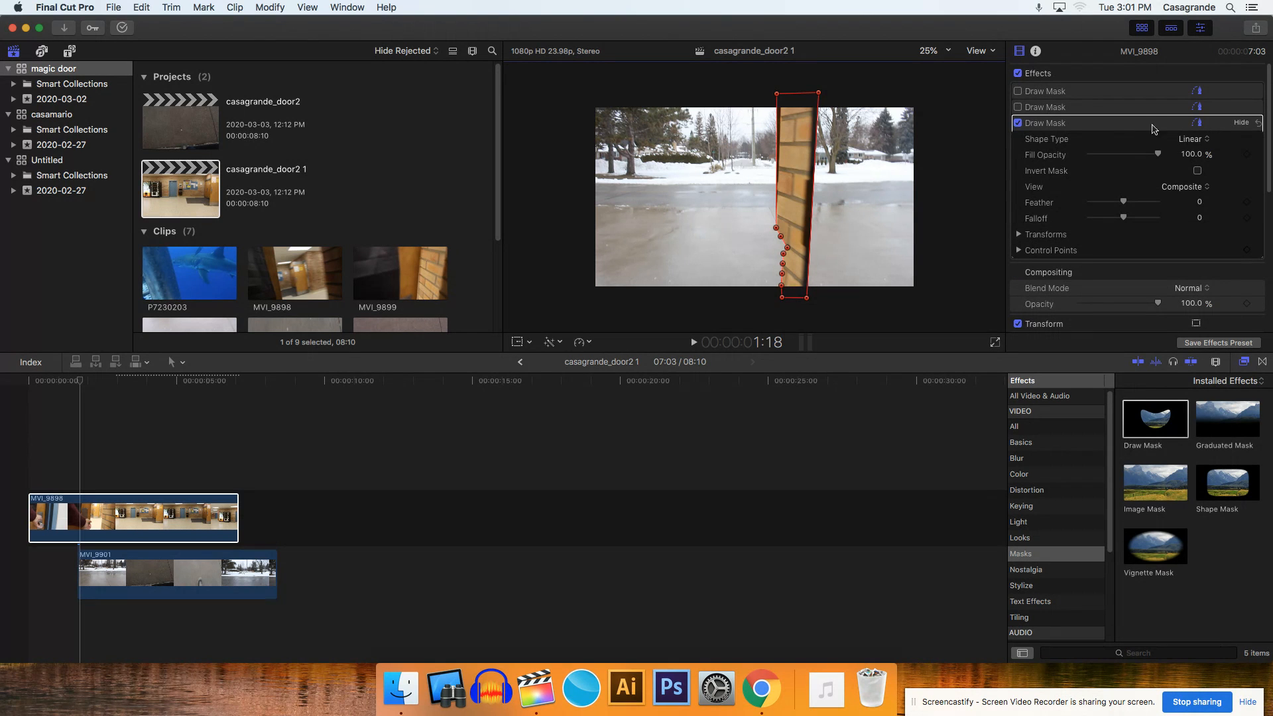
left_click(1179, 189)
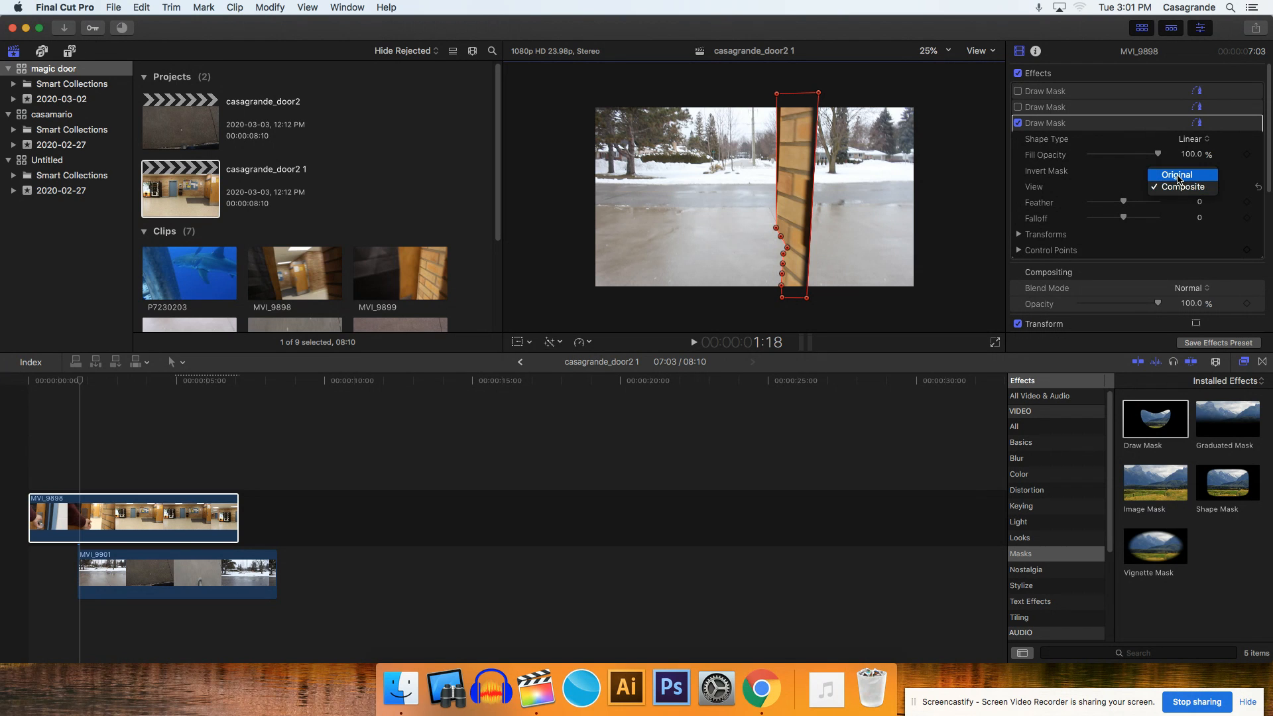
left_click(1178, 179)
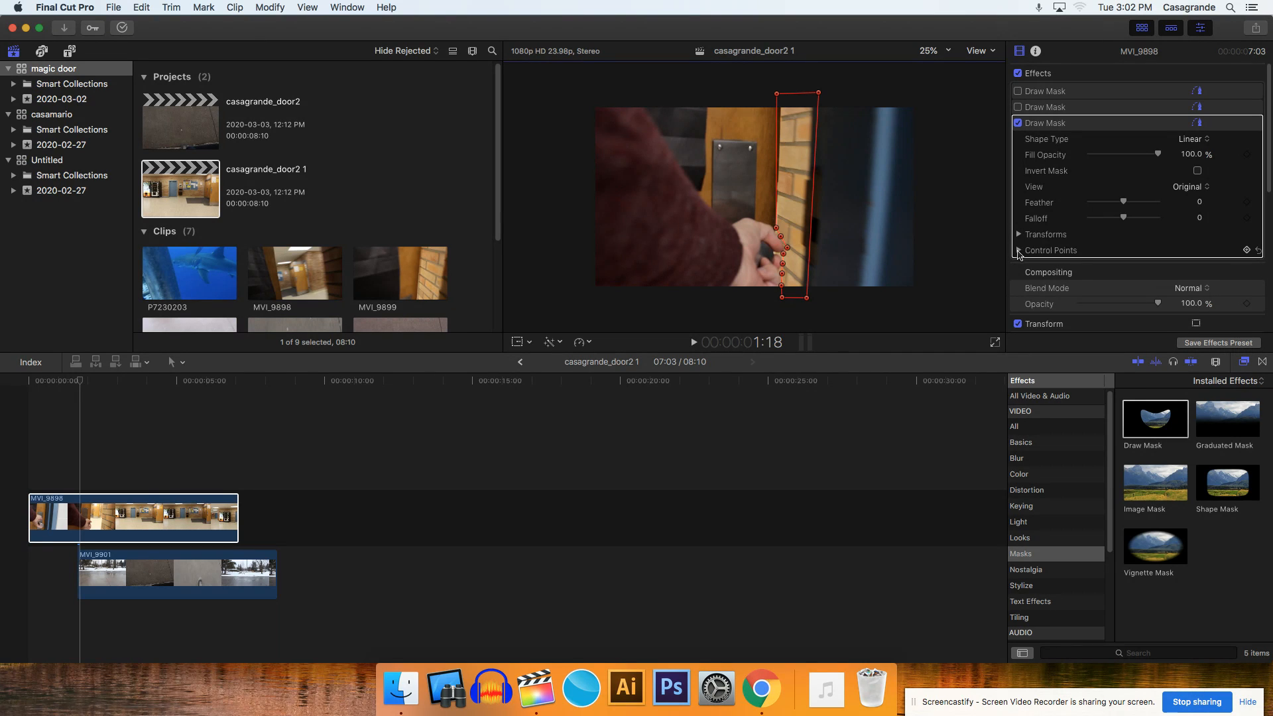
left_click(1247, 250)
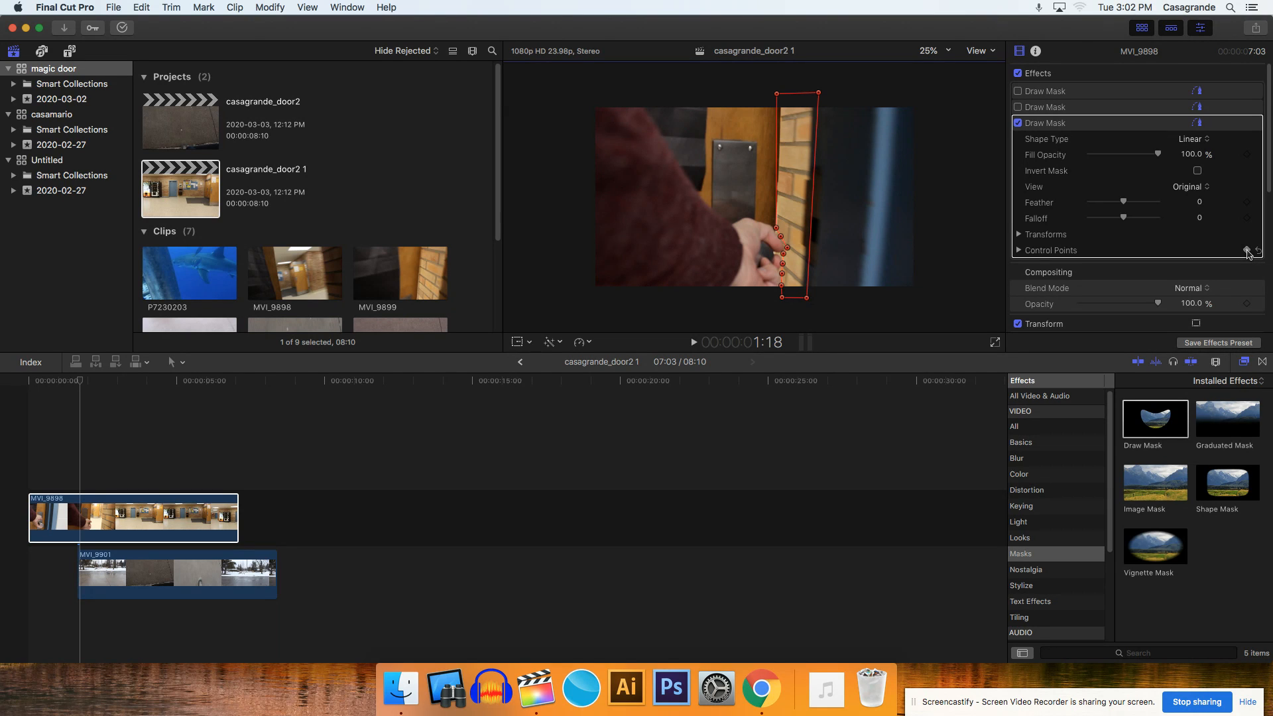
left_click(1017, 236)
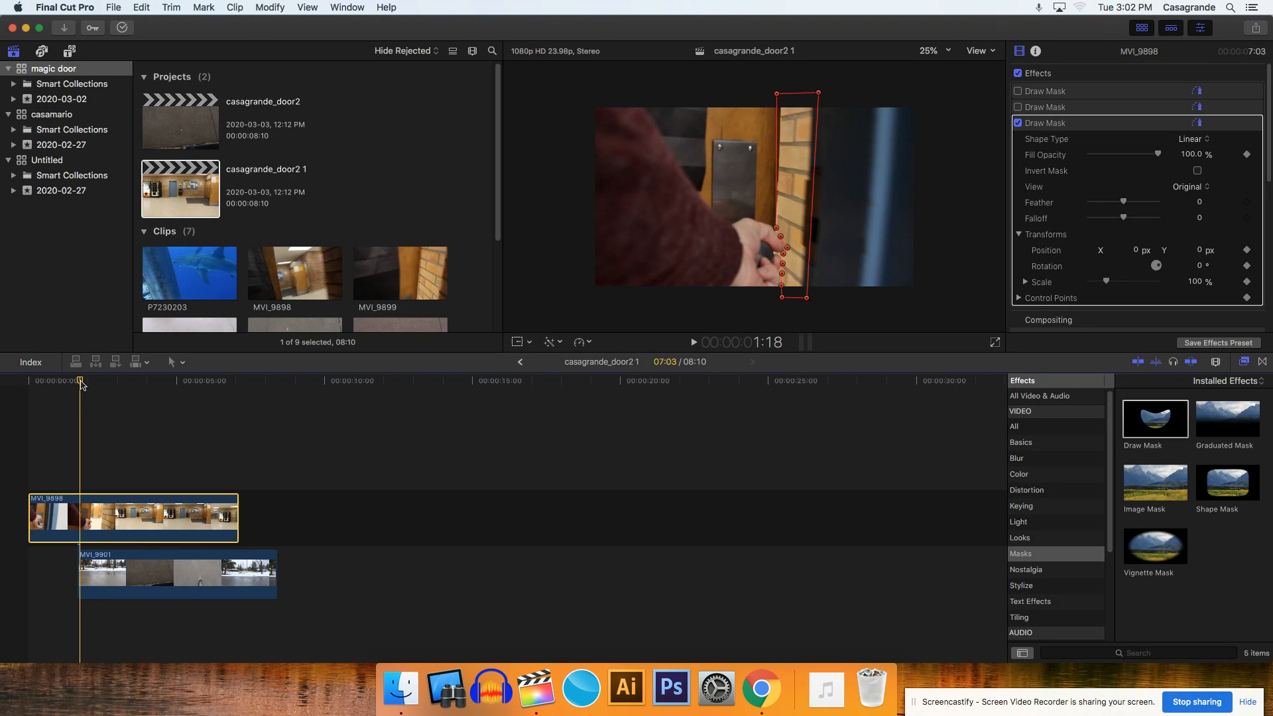
- Keyframe the mask's Fill Opacity at 0% on frame 1:11 and 100% on frame 1:12
key("Left")
key("Left")
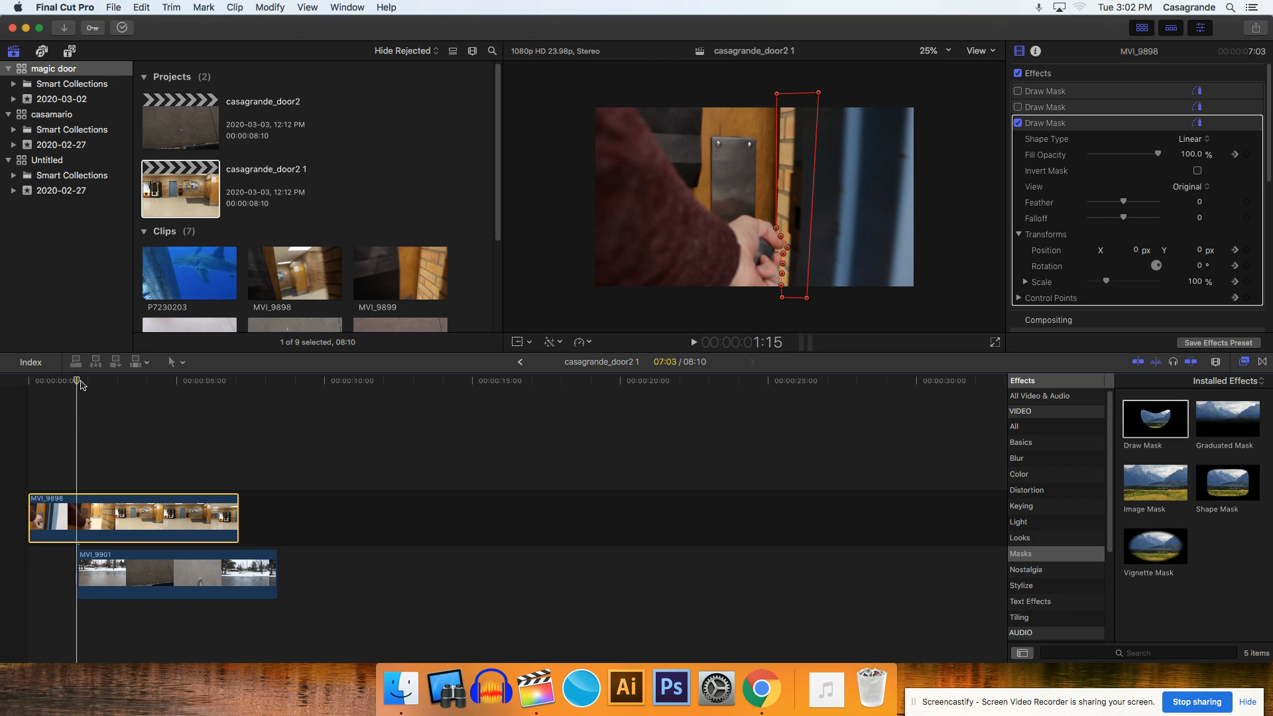
key("Left")
key("Left")
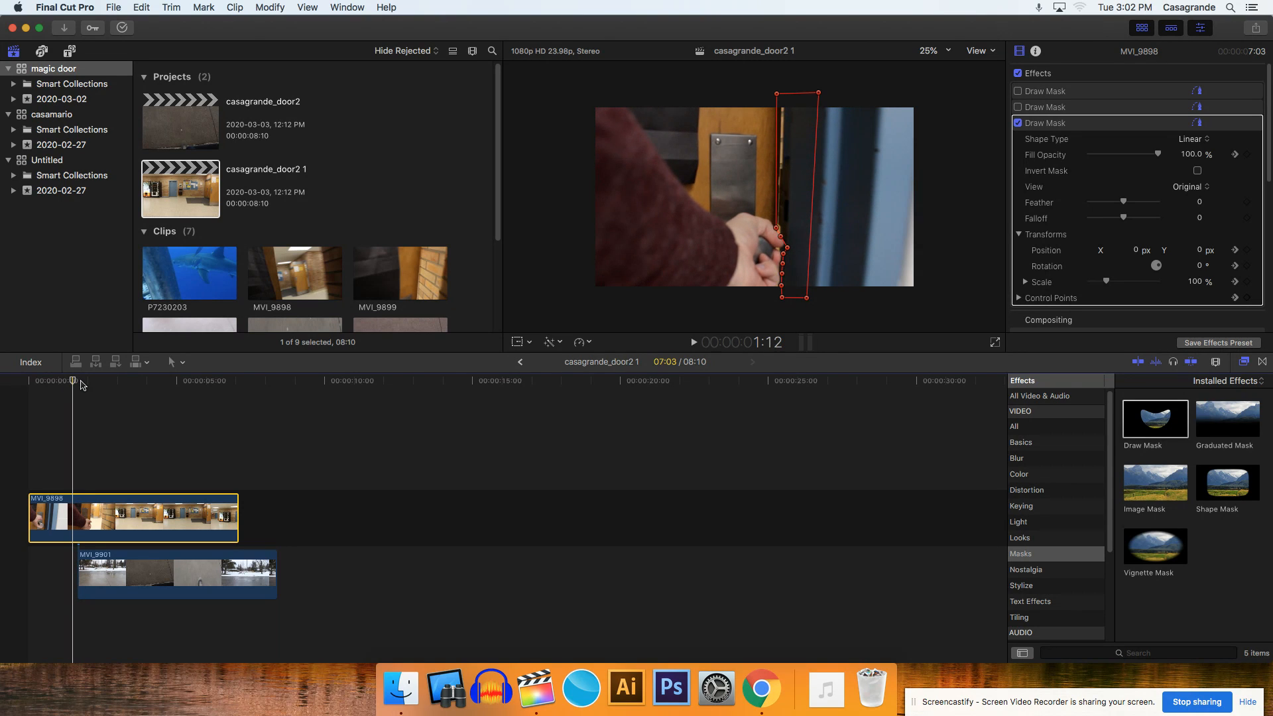
key("Left")
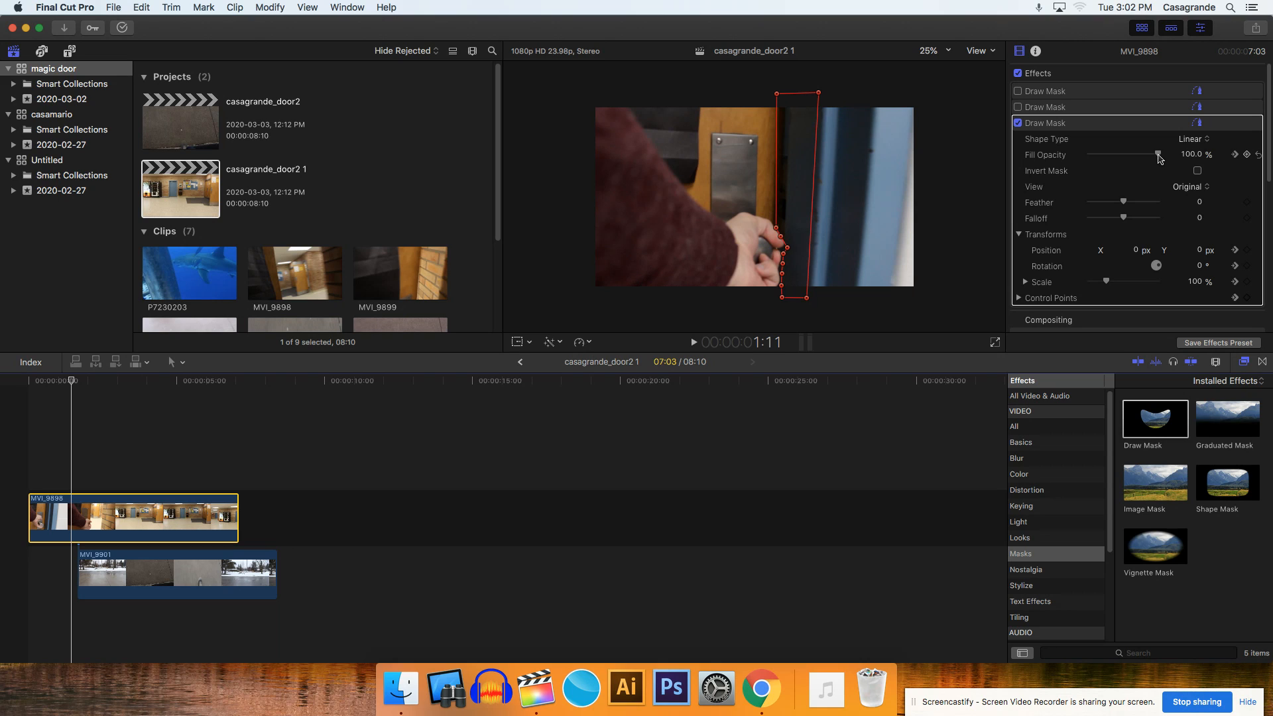
left_click_drag(1159, 157, 1060, 158)
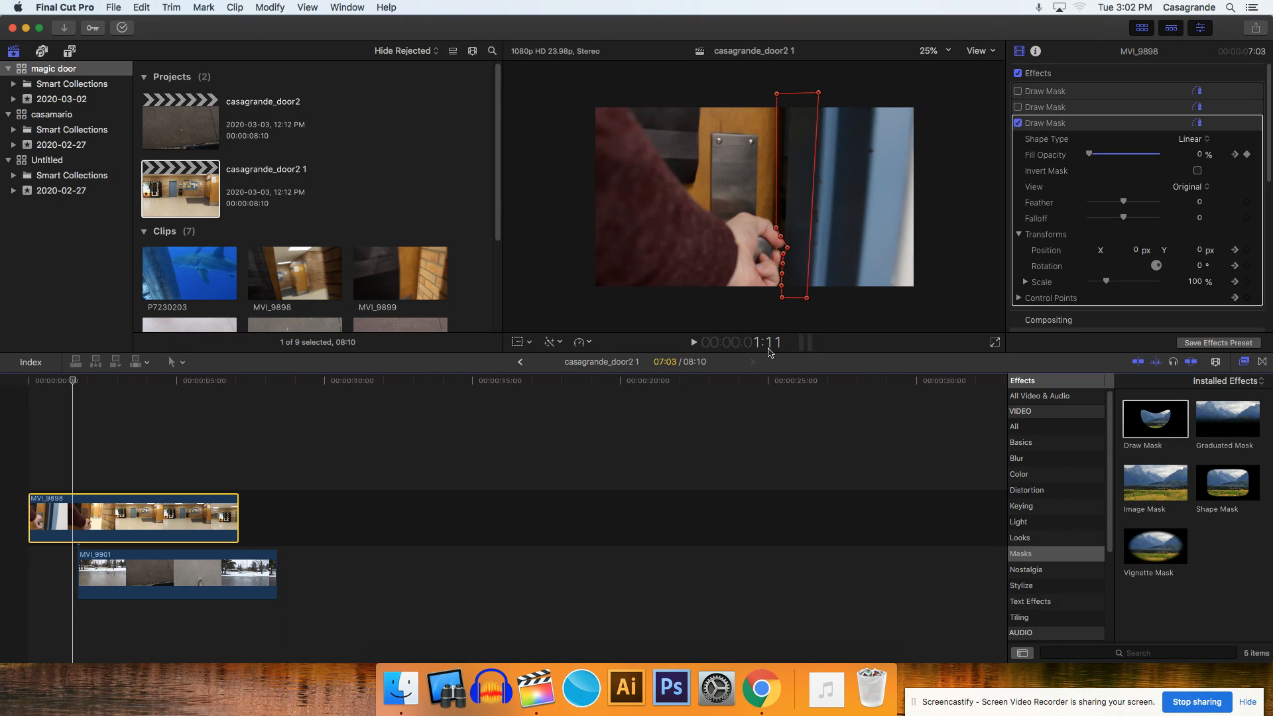
key("Right")
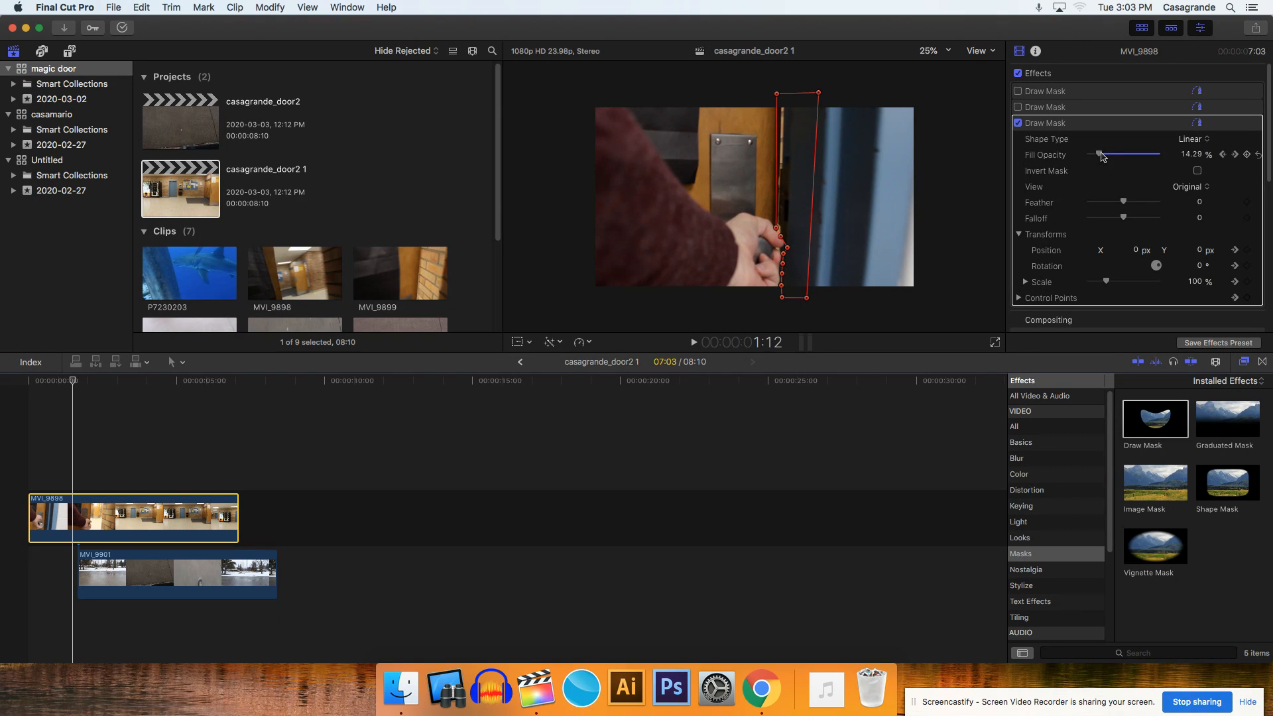
left_click_drag(1100, 156, 1203, 165)
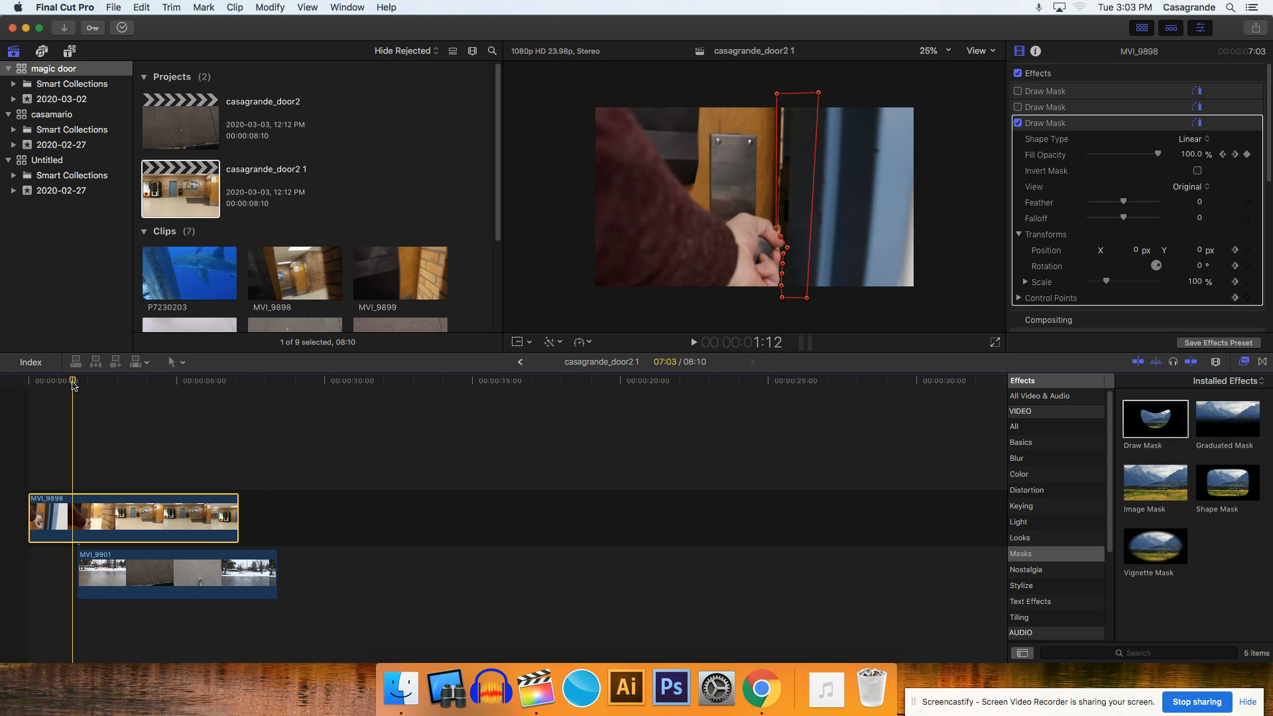
- Advance to frame 1:21 and shift the mask's uppermost hand control point to follow the hand
key("Right")
key("Right")
key("Right")
key("Right")
key("Right")
key("Right")
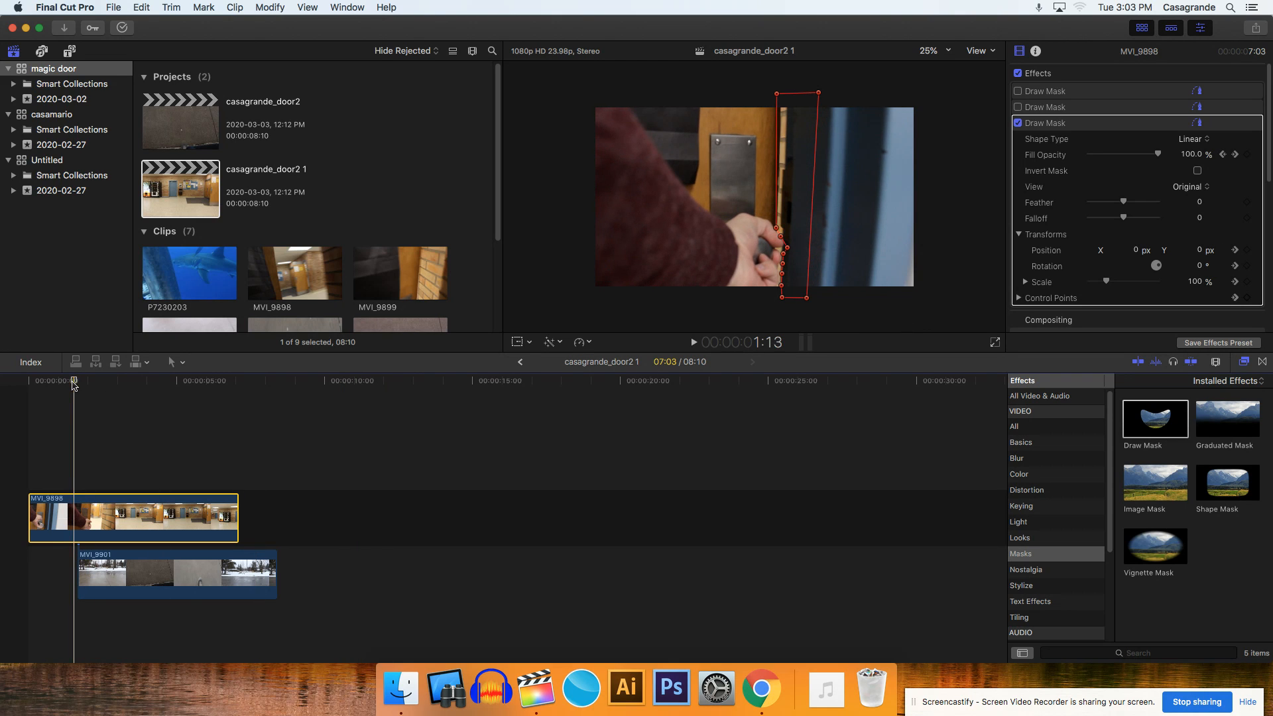
key("Right")
key("Right")
key("Right")
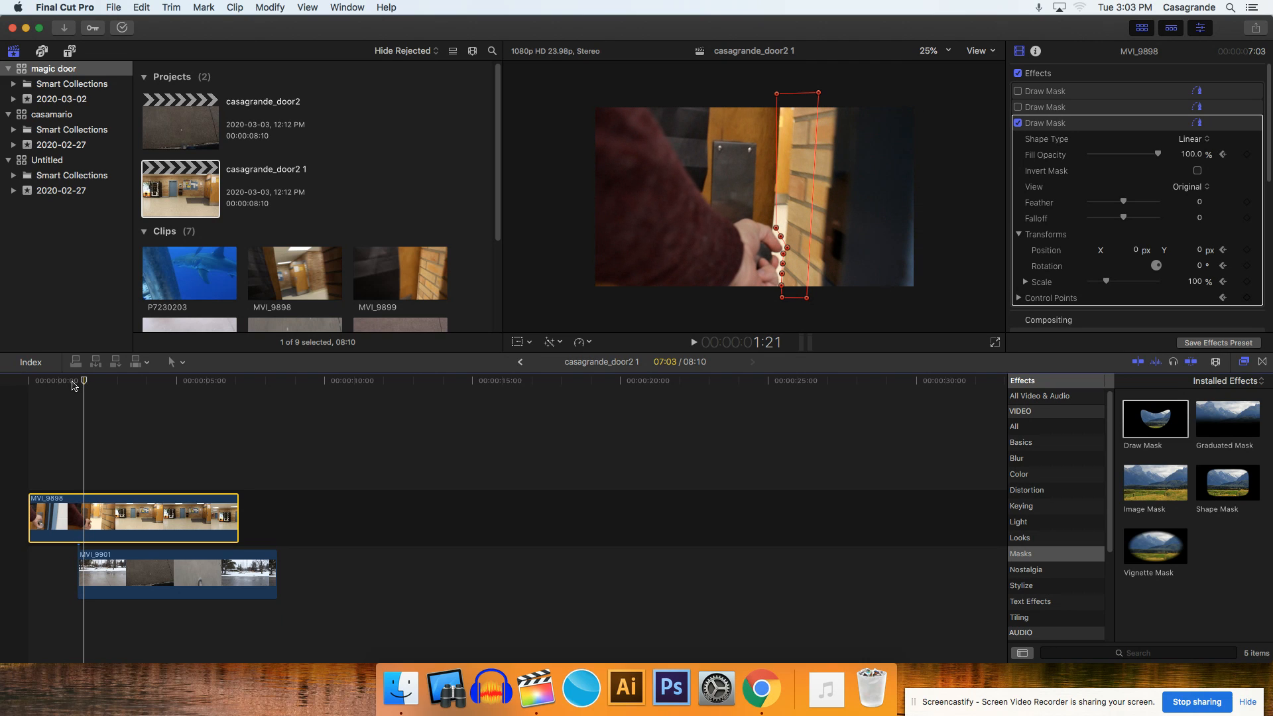
key("Left")
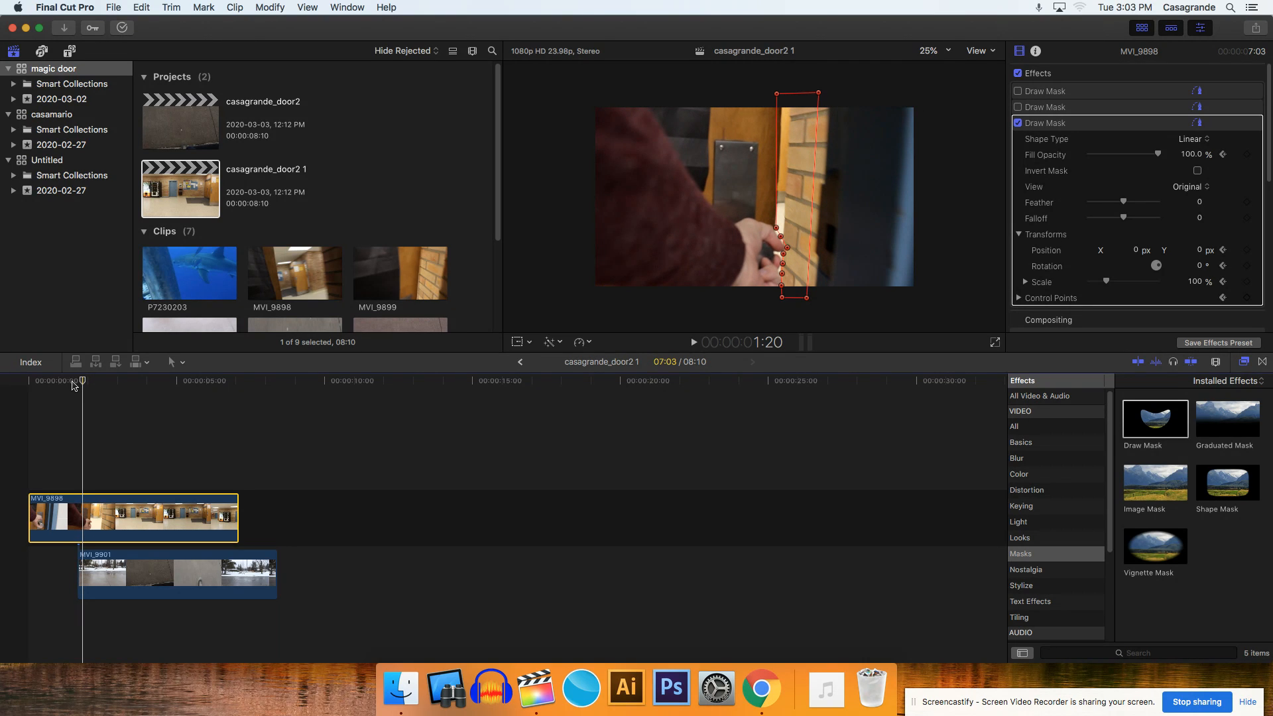
key("Right")
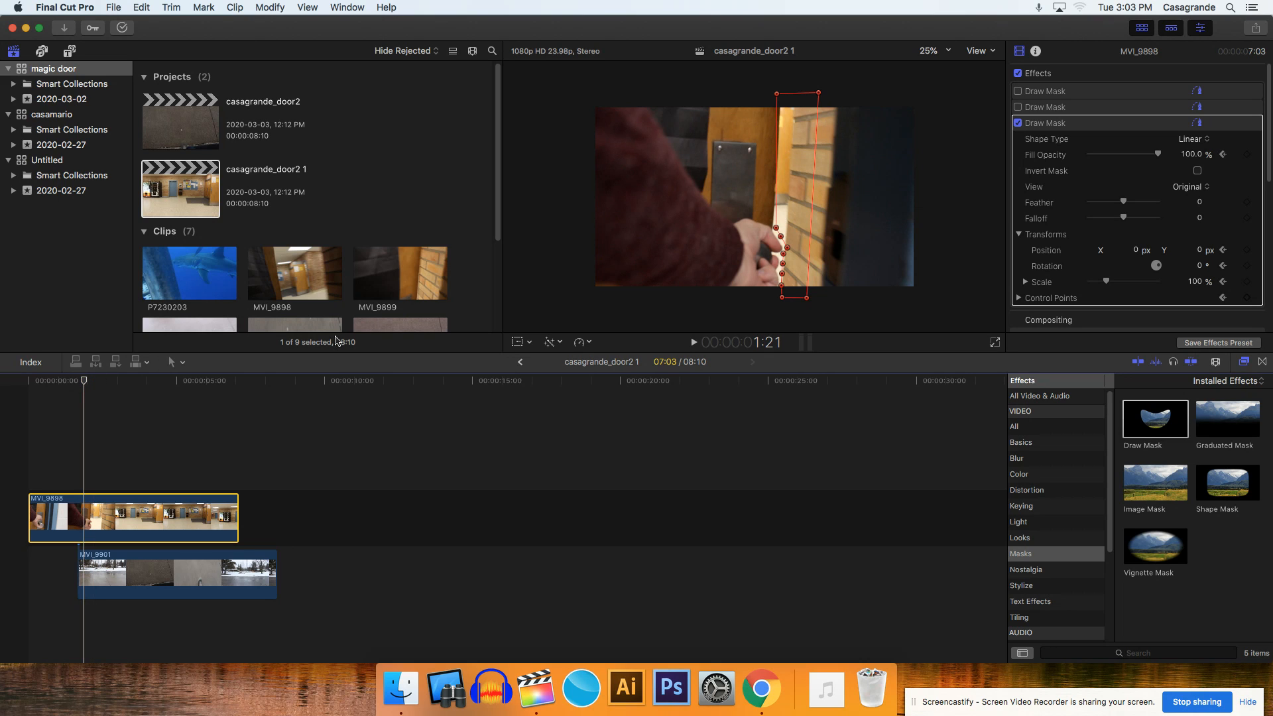
left_click_drag(776, 227, 774, 231)
- At frame 1:23, widen the mask over the brick wall and move its inner control points along the fingers
key("Right")
key("Right")
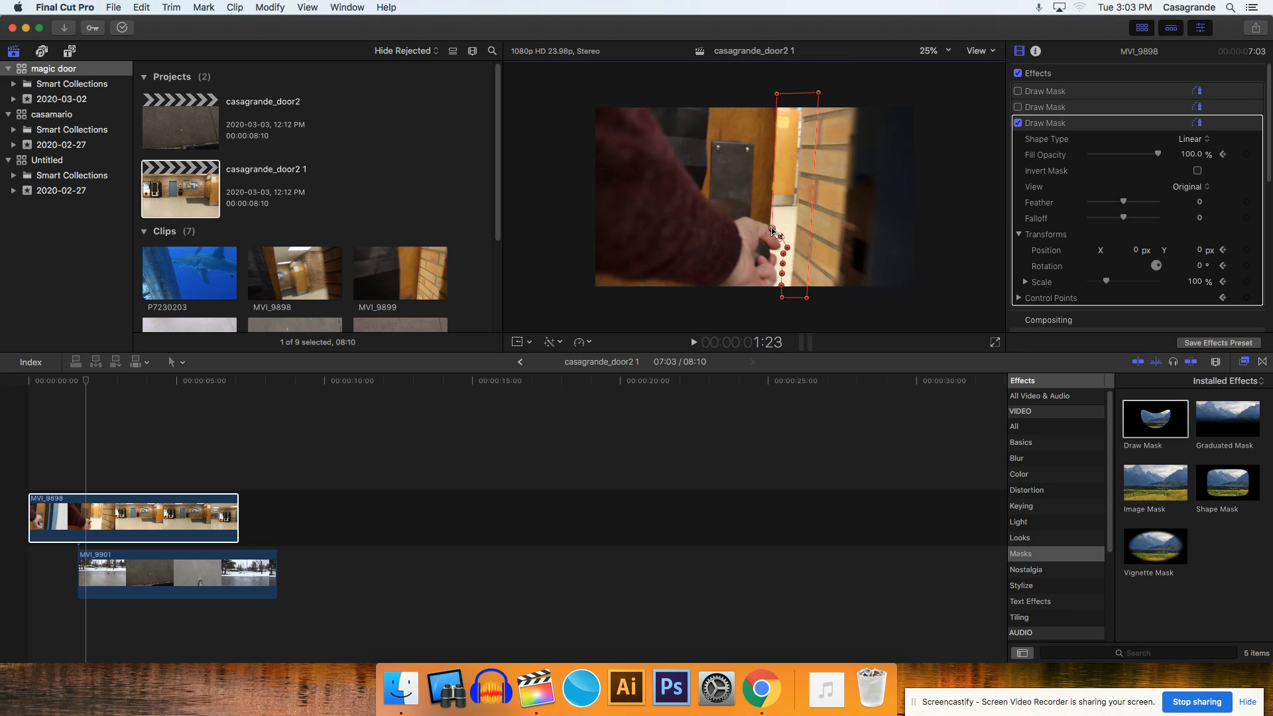
left_click_drag(772, 229, 768, 220)
left_click_drag(815, 94, 836, 93)
left_click_drag(807, 299, 777, 236)
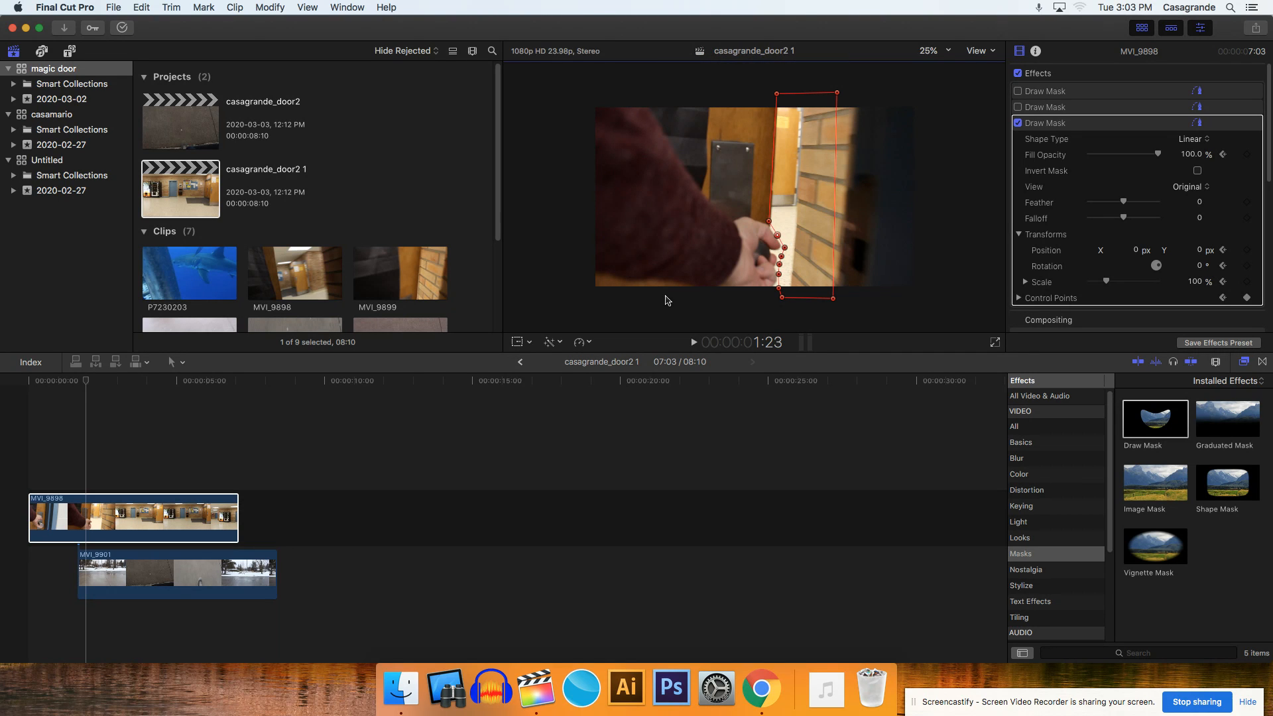
- At frame 2:00, realign the mask's hand-side points with the fingers and move its outer corners farther across the bricks
left_click(766, 362)
key("Right")
left_click_drag(779, 287, 765, 220)
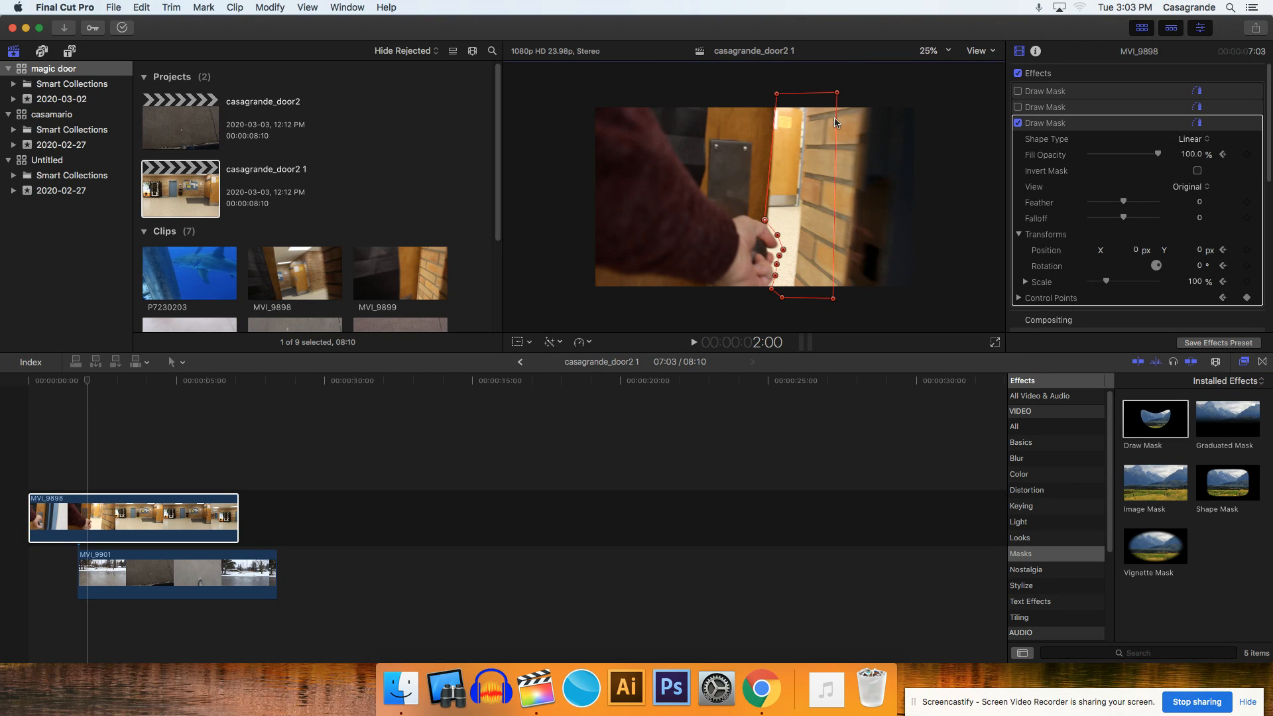
left_click_drag(840, 92, 851, 91)
left_click_drag(832, 299, 857, 298)
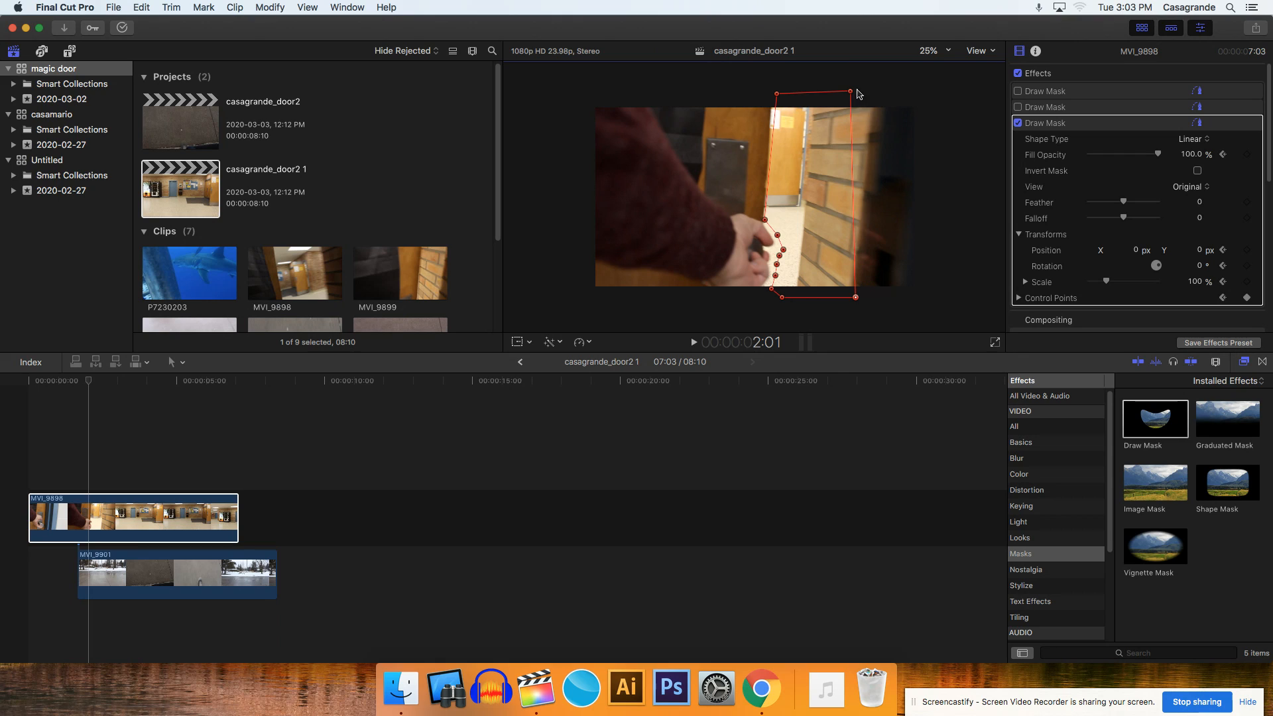
- At frame 2:01, extend the mask's upper outer corner and shift its door-side points to match the door edge and hand
left_click_drag(850, 92, 886, 94)
left_click_drag(776, 93, 769, 91)
left_click_drag(765, 220, 764, 291)
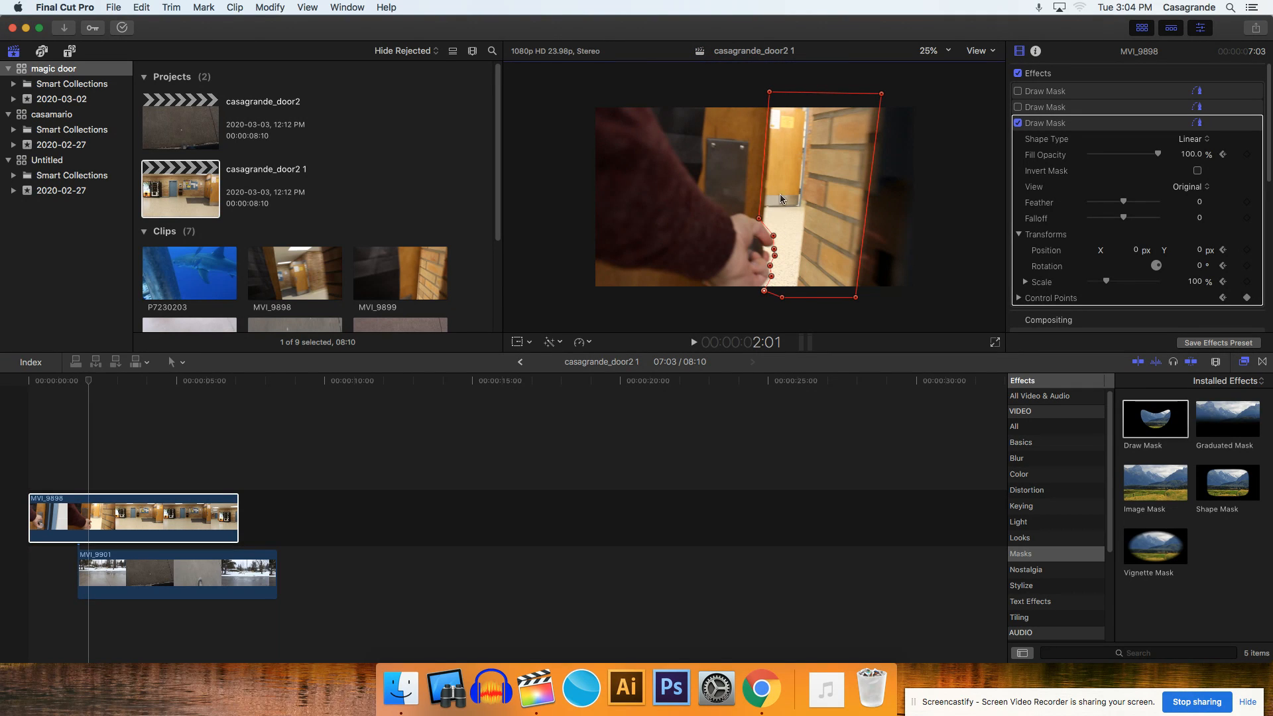